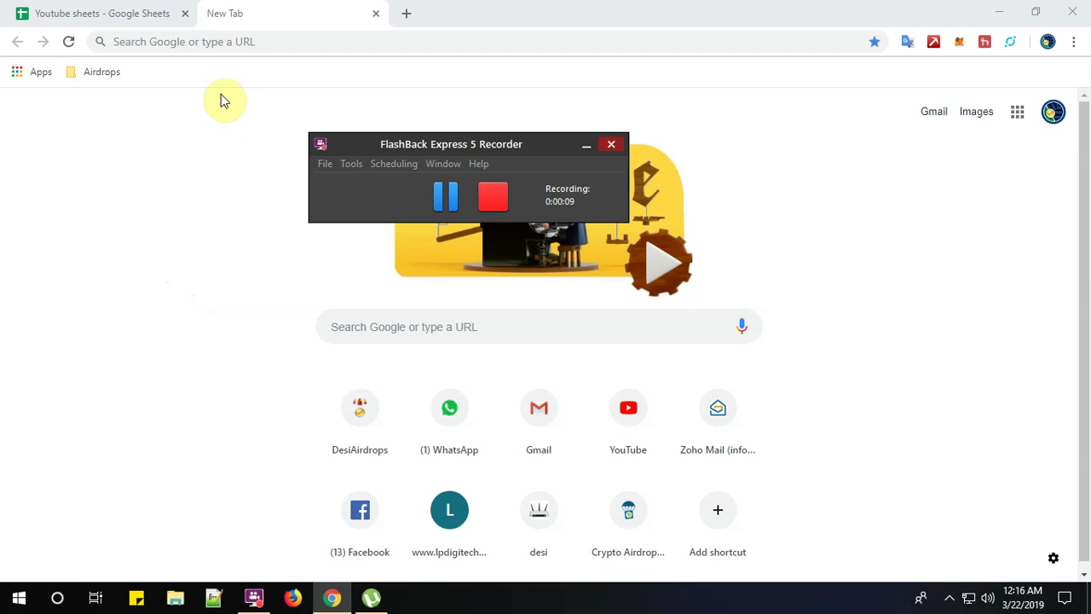
Step: Load the desiairdrops.com website in Chrome's new tab
{"action": "left_click", "coordinate": [217, 41]}
{"action": "type", "text": "w"}
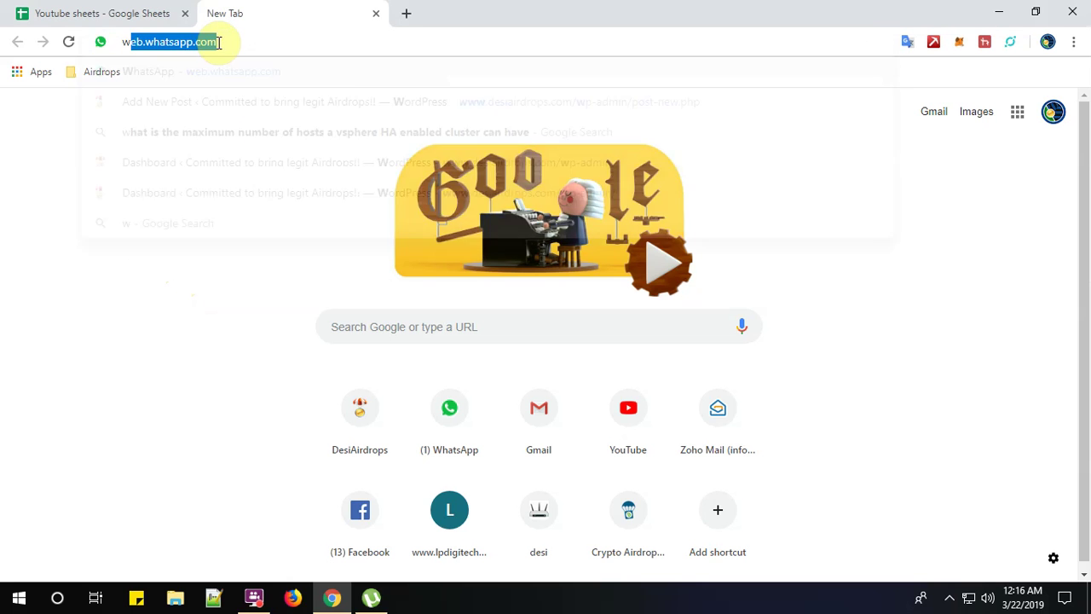
{"action": "type", "text": "ww.desiairdrop"}
{"action": "key", "text": "Return"}
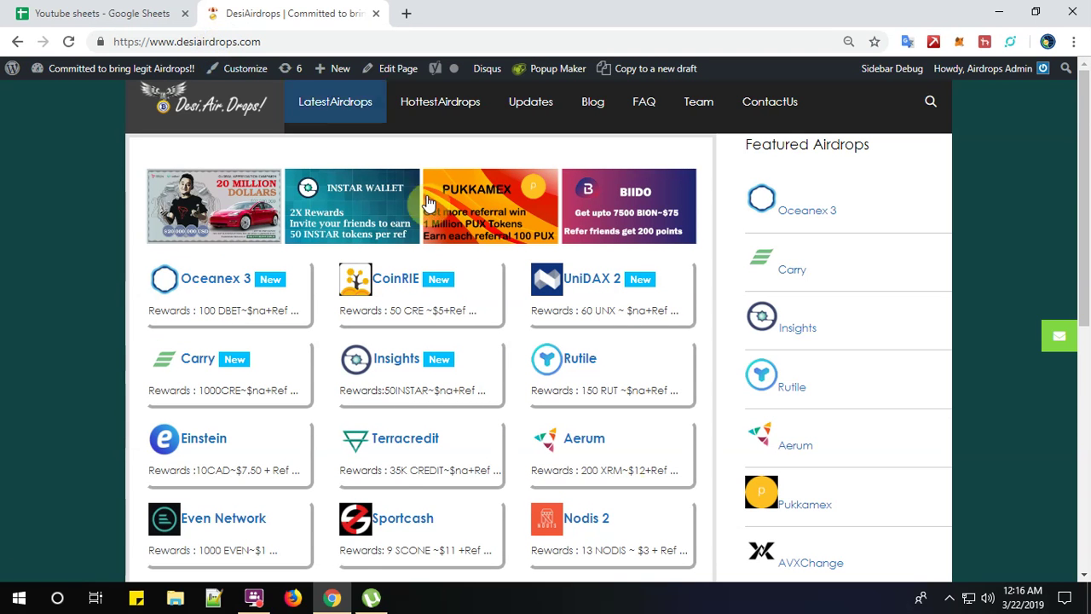
Step: Open the UniDAX 2 airdrop post and scroll through its steps
{"action": "left_click", "coordinate": [595, 281]}
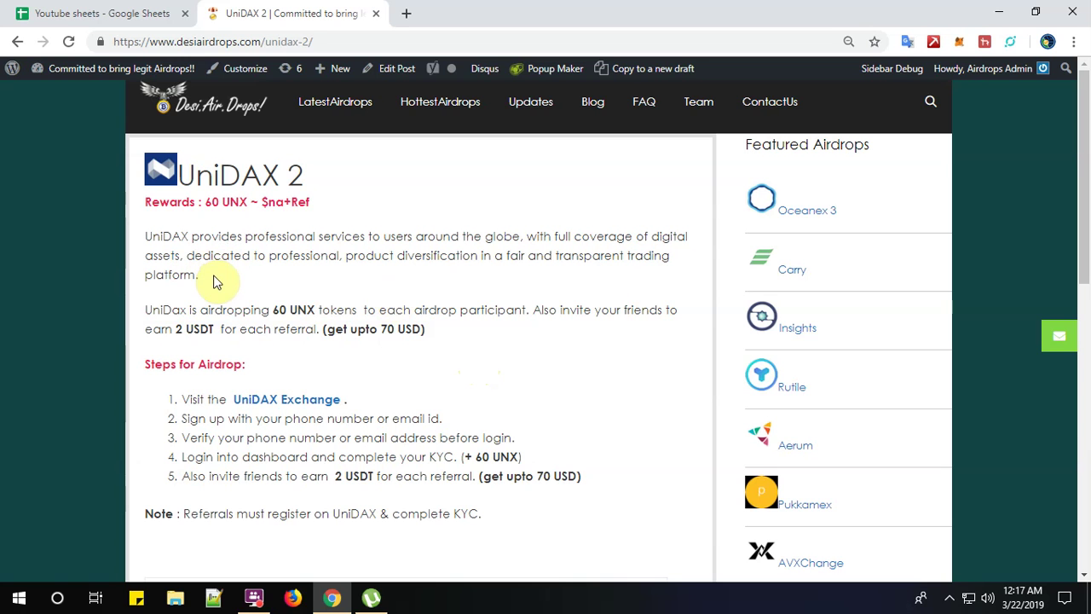
{"action": "scroll", "coordinate": [232, 353], "scroll_direction": "down", "scroll_amount": 1}
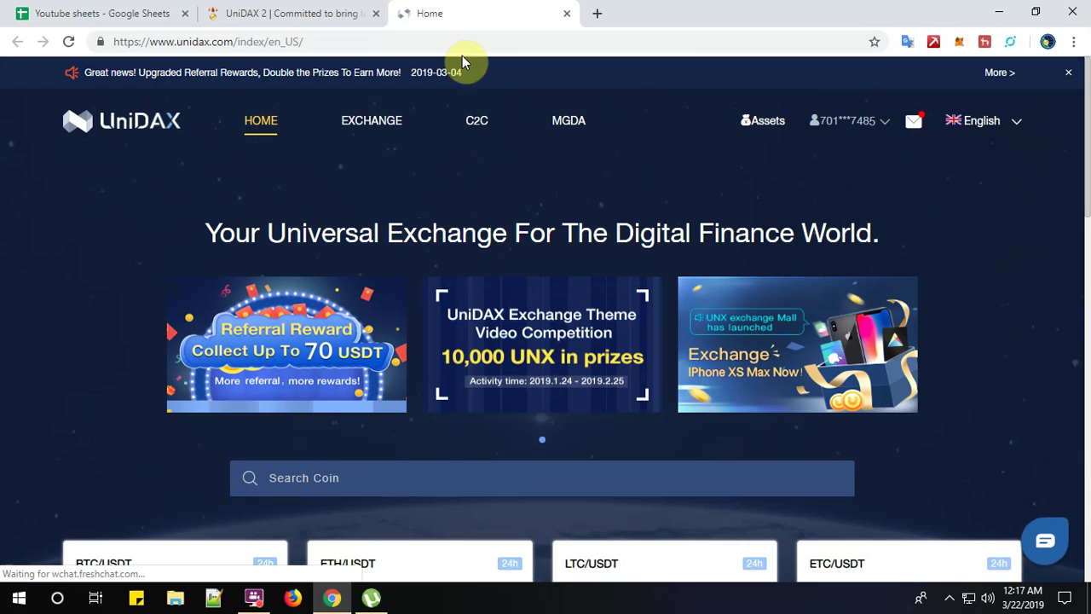
Step: Copy the UniDAX Exchange link address from the UniDAX 2 post and open an incognito window
{"action": "left_click", "coordinate": [314, 15]}
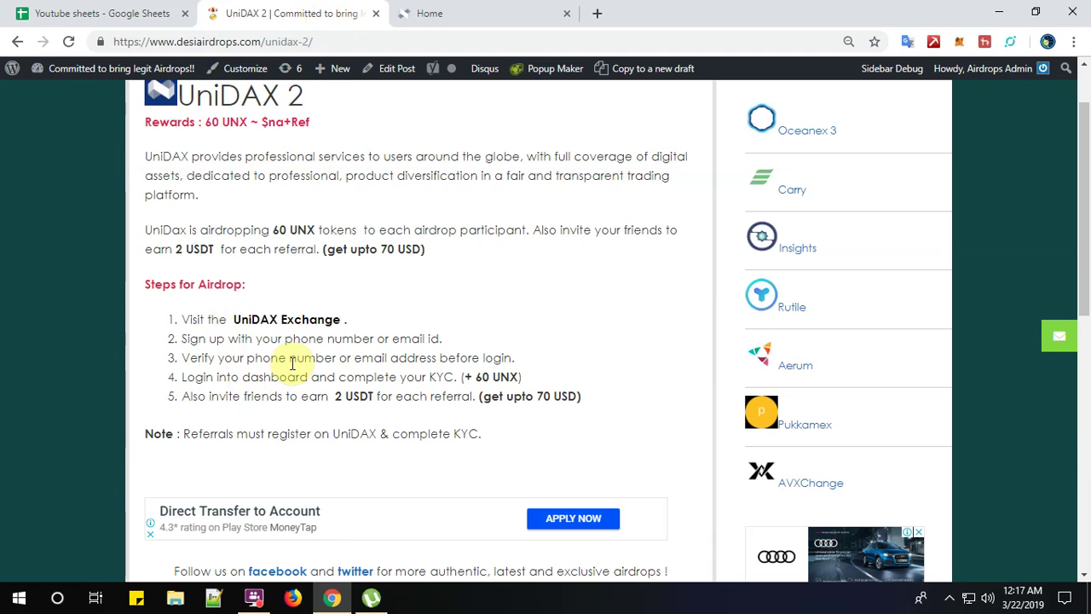
{"action": "right_click", "coordinate": [316, 324]}
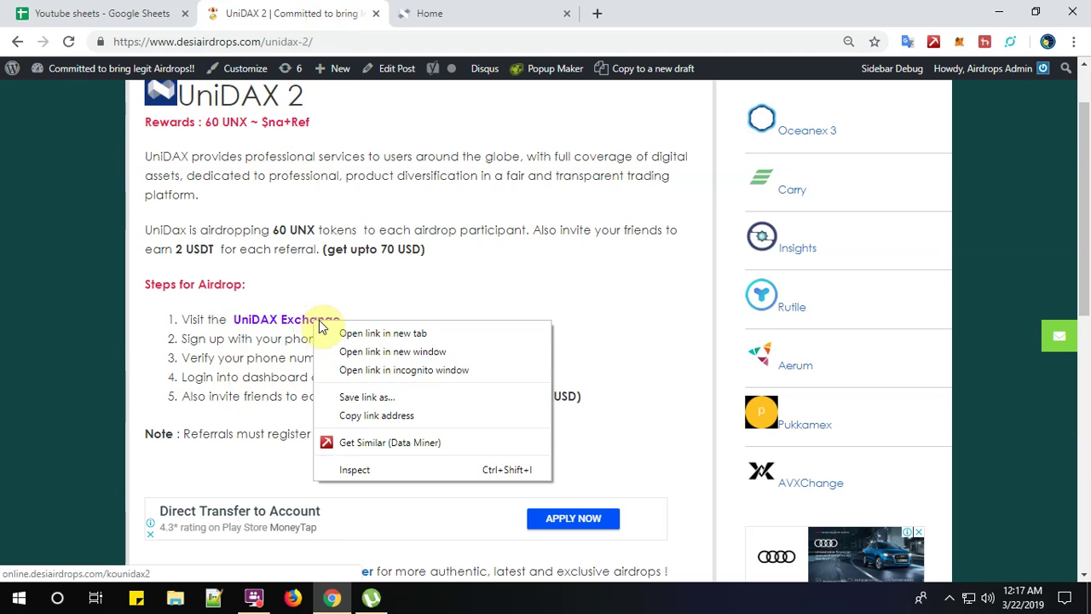
{"action": "left_click", "coordinate": [356, 416]}
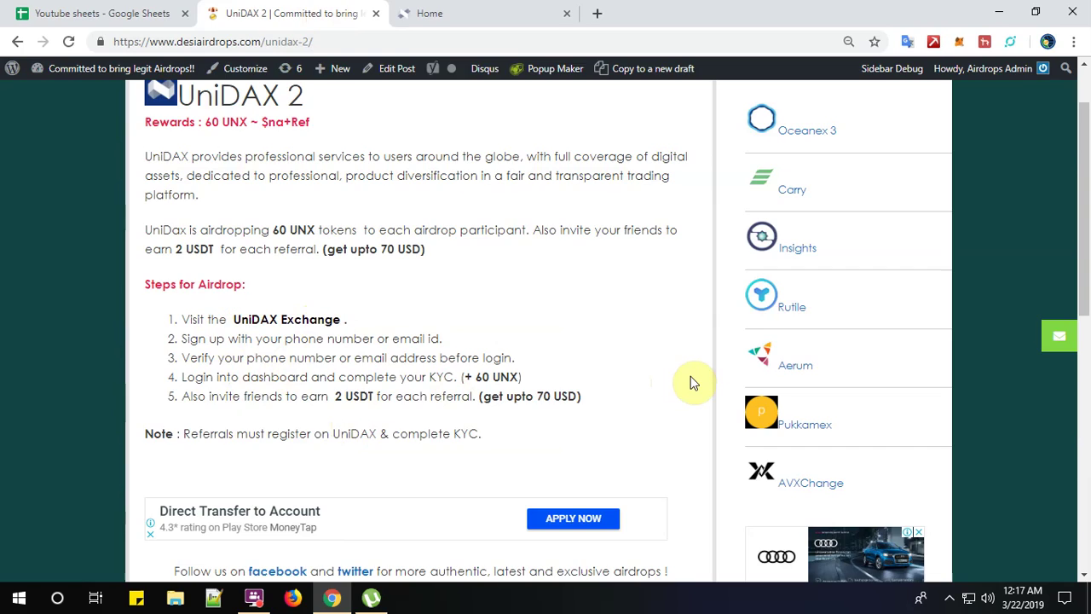
{"action": "key", "text": "ctrl+shift+n"}
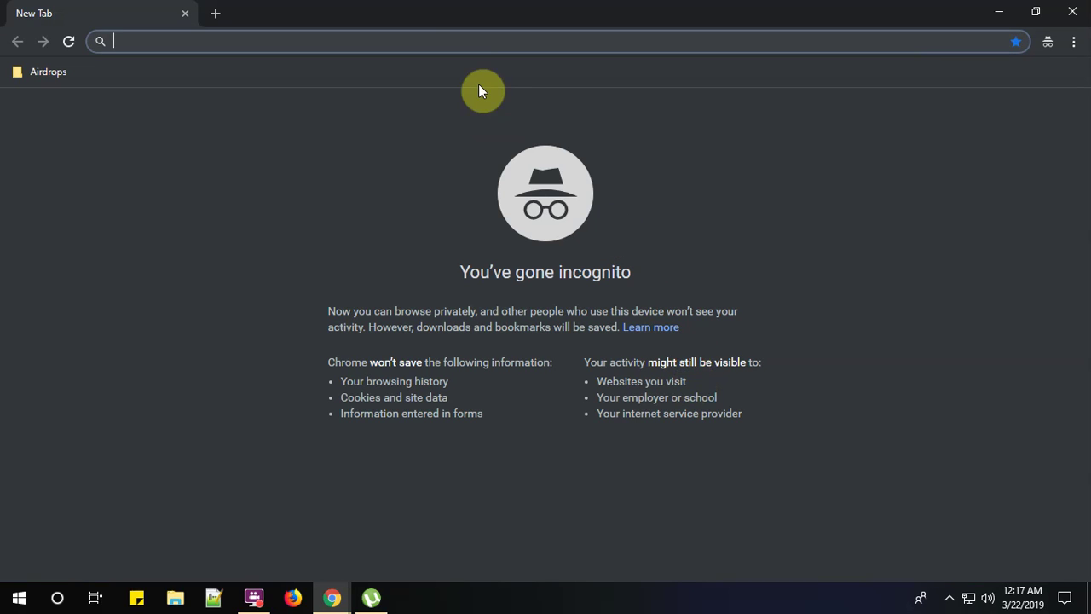
Step: Load the copied UniDAX referral link in the incognito window and scroll to the sign-up form
{"action": "left_click", "coordinate": [465, 40]}
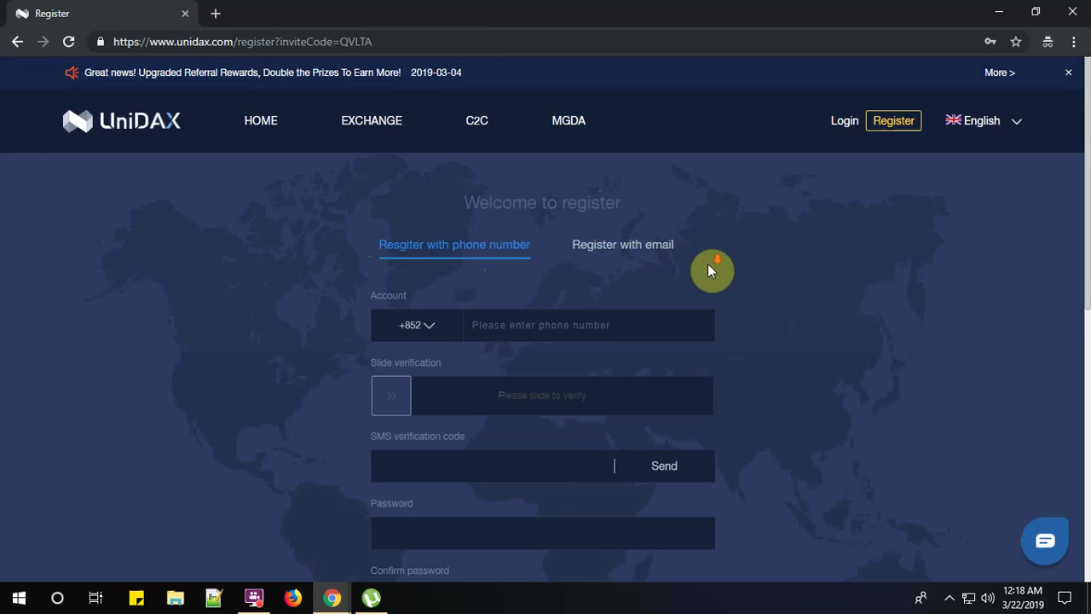
{"action": "scroll", "coordinate": [708, 266], "scroll_direction": "down", "scroll_amount": 1}
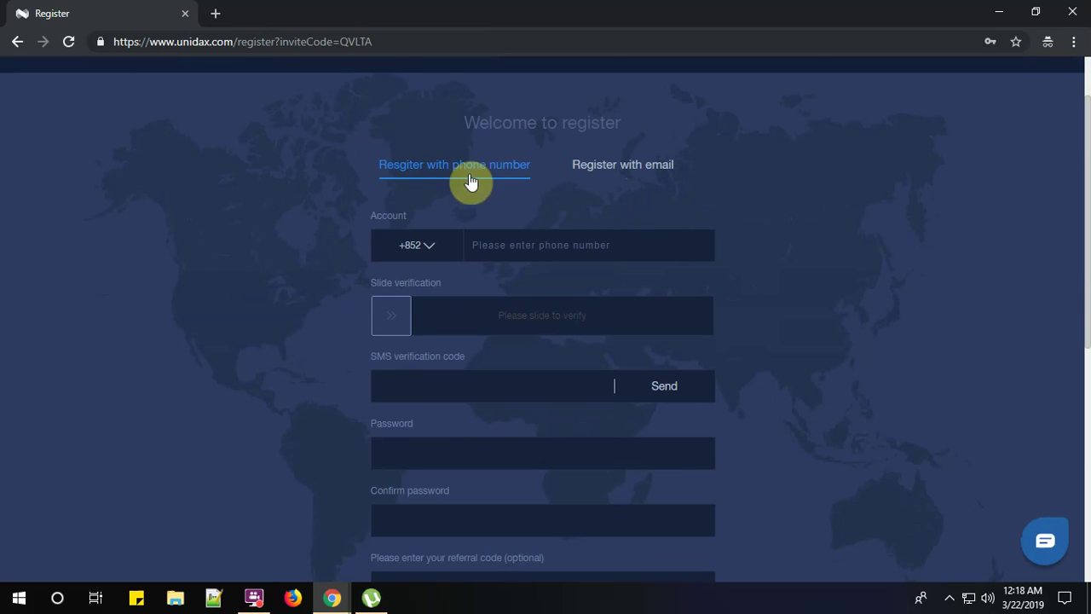
Step: Switch to email registration, enter the account email and complete the slide verification
{"action": "left_click", "coordinate": [616, 175]}
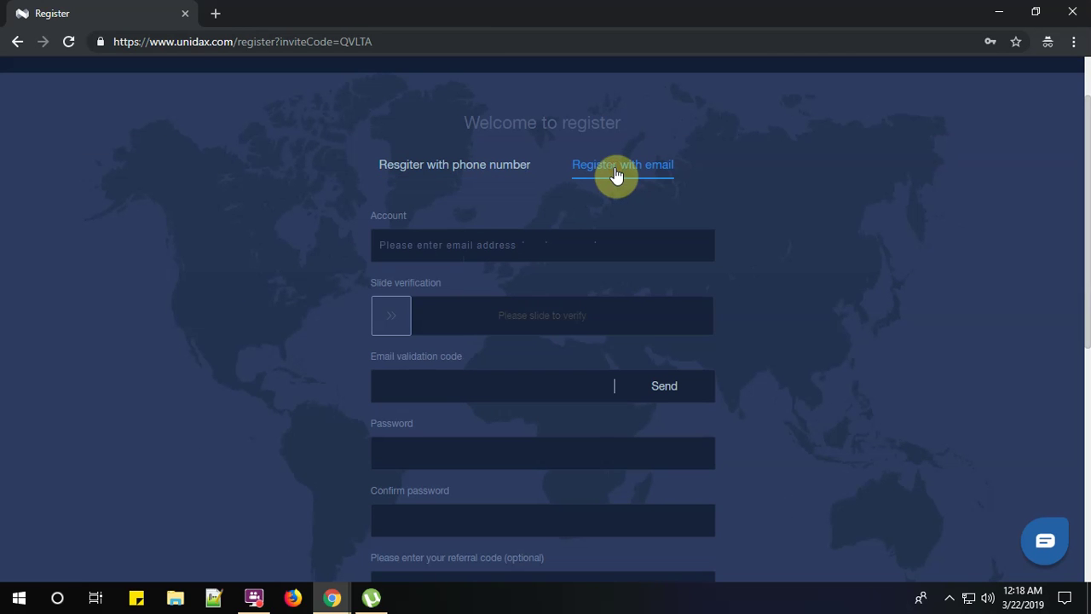
{"action": "left_click", "coordinate": [546, 248]}
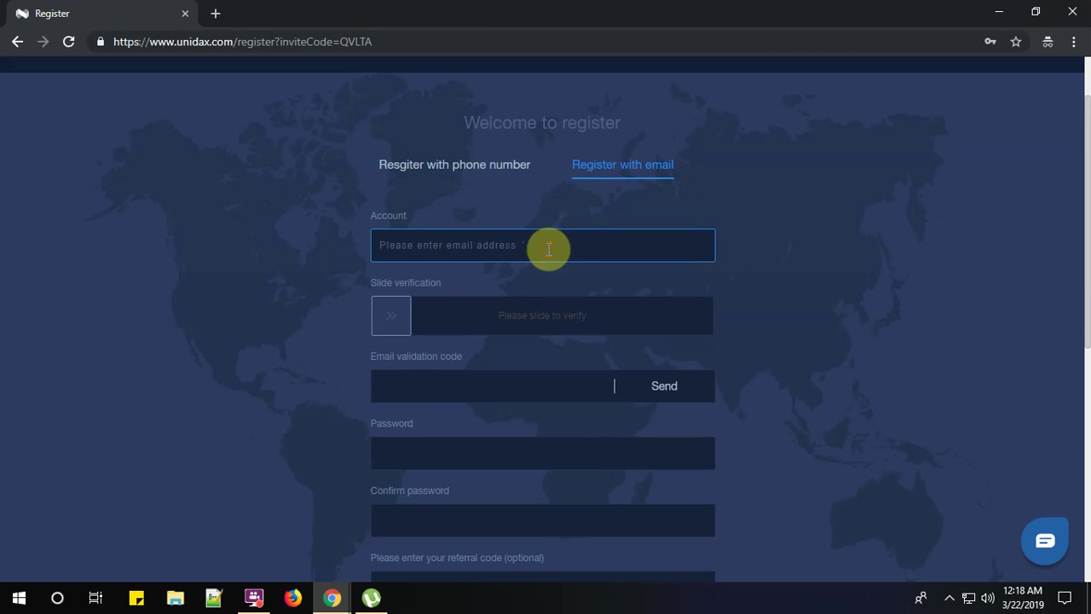
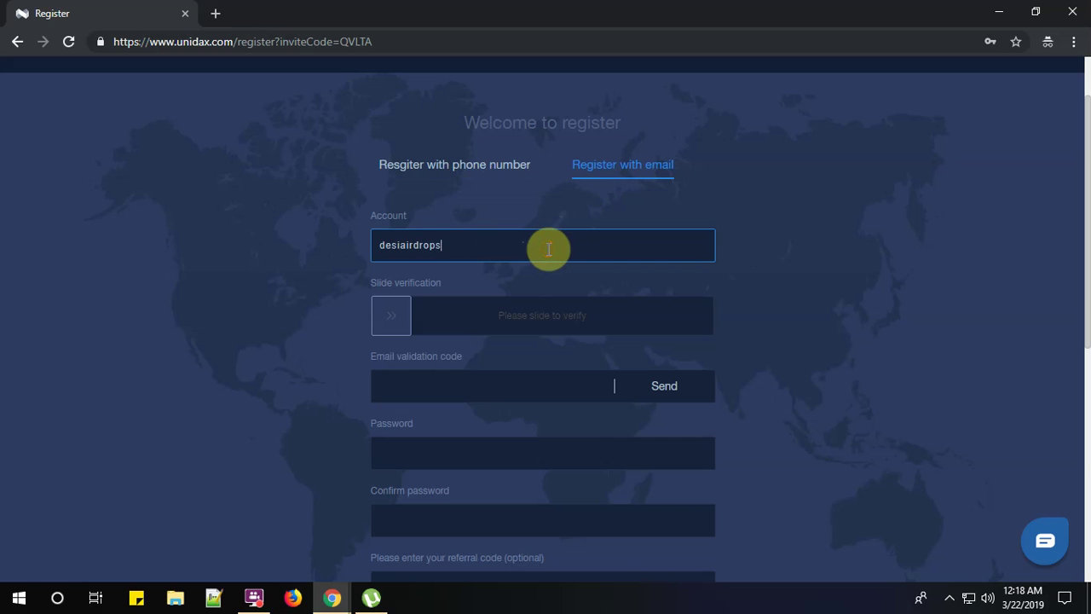
{"action": "left_click_drag", "start_coordinate": [391, 316], "coordinate": [746, 331]}
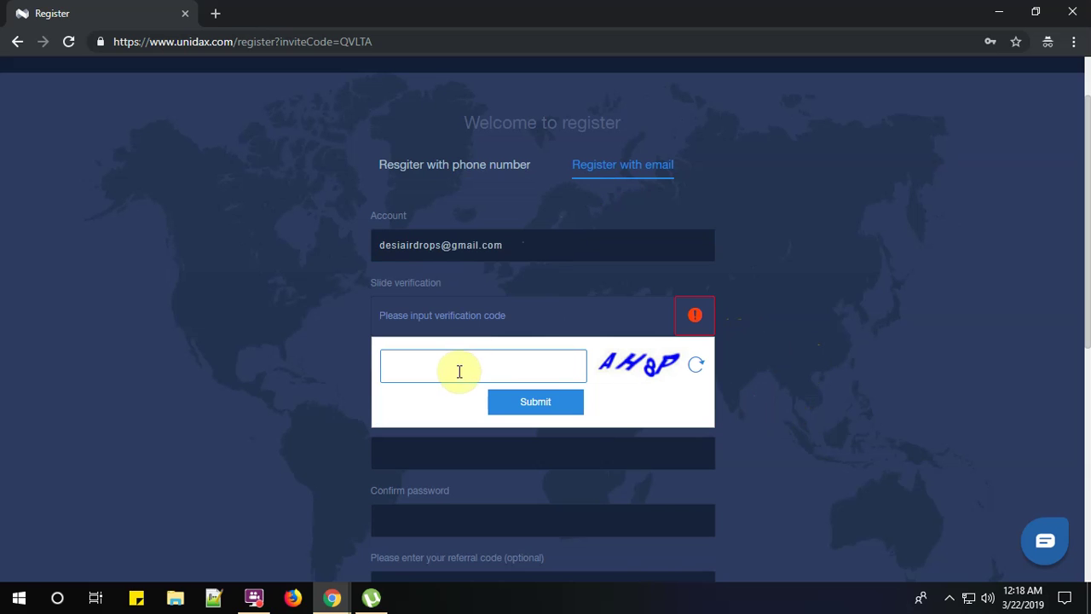
Step: Enter the displayed captcha code and submit it
{"action": "left_click", "coordinate": [456, 370]}
{"action": "type", "text": "A"}
{"action": "type", "text": "H"}
{"action": "type", "text": "8P"}
{"action": "left_click", "coordinate": [538, 407]}
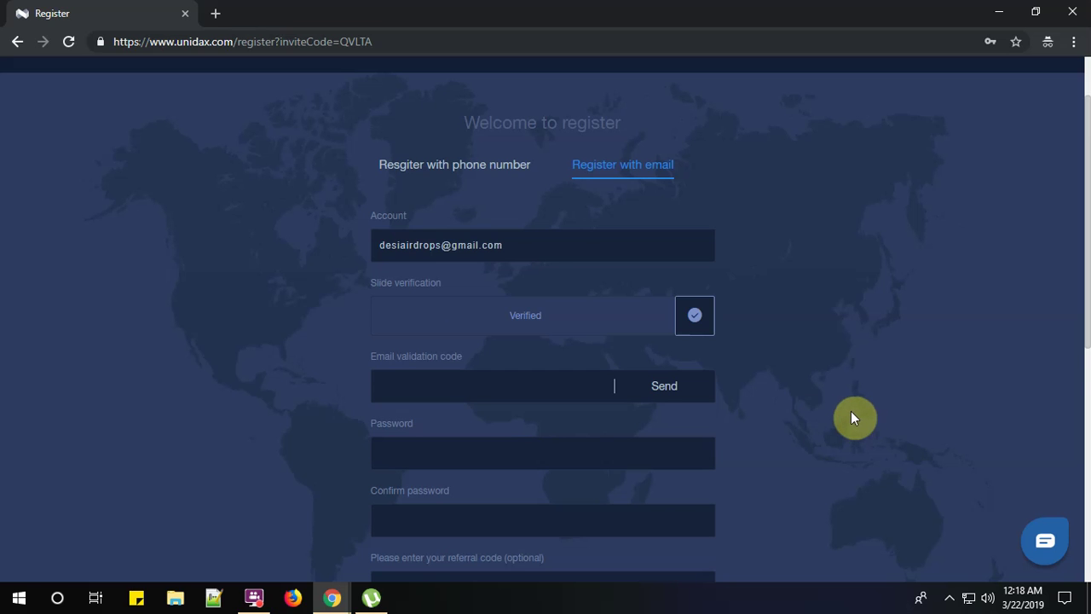
Step: Send the email validation code, then bring the airdrop post's Chrome window forward
{"action": "scroll", "coordinate": [851, 411], "scroll_direction": "down", "scroll_amount": 2}
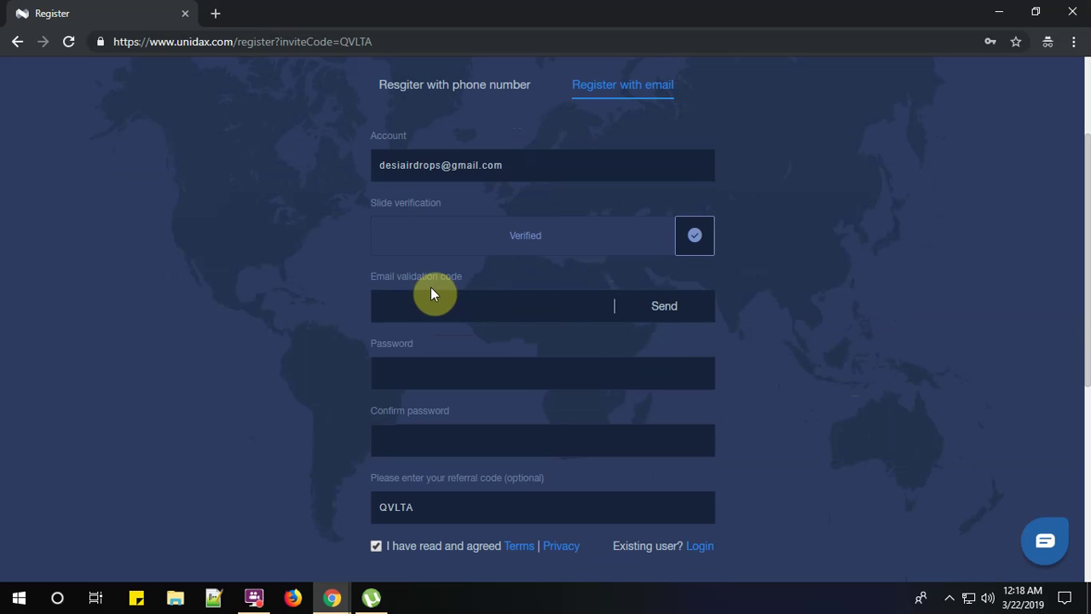
{"action": "left_click", "coordinate": [663, 314]}
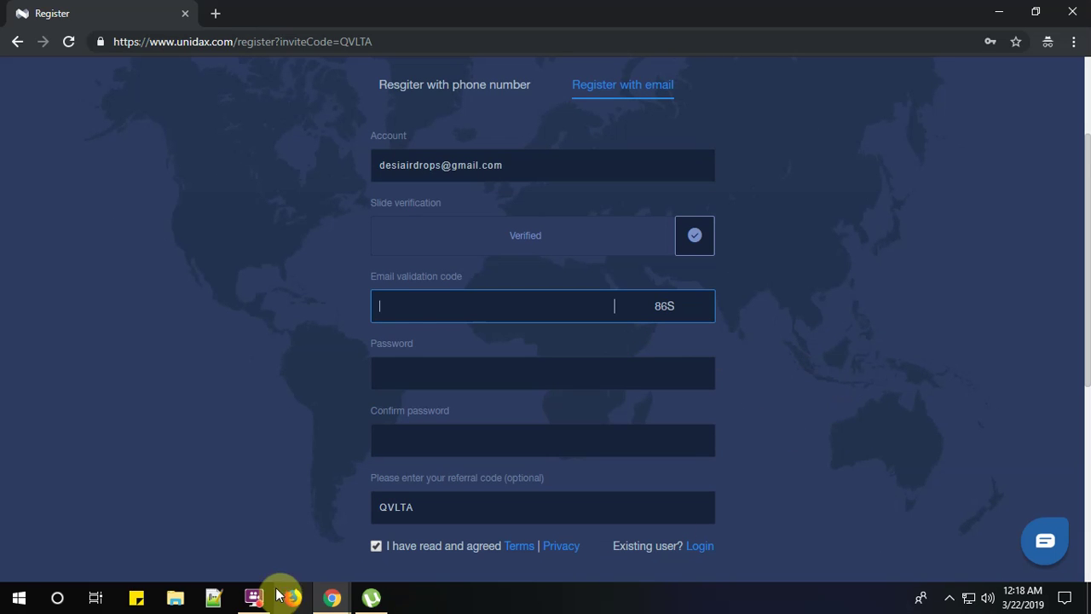
{"action": "mouse_move", "coordinate": [332, 597]}
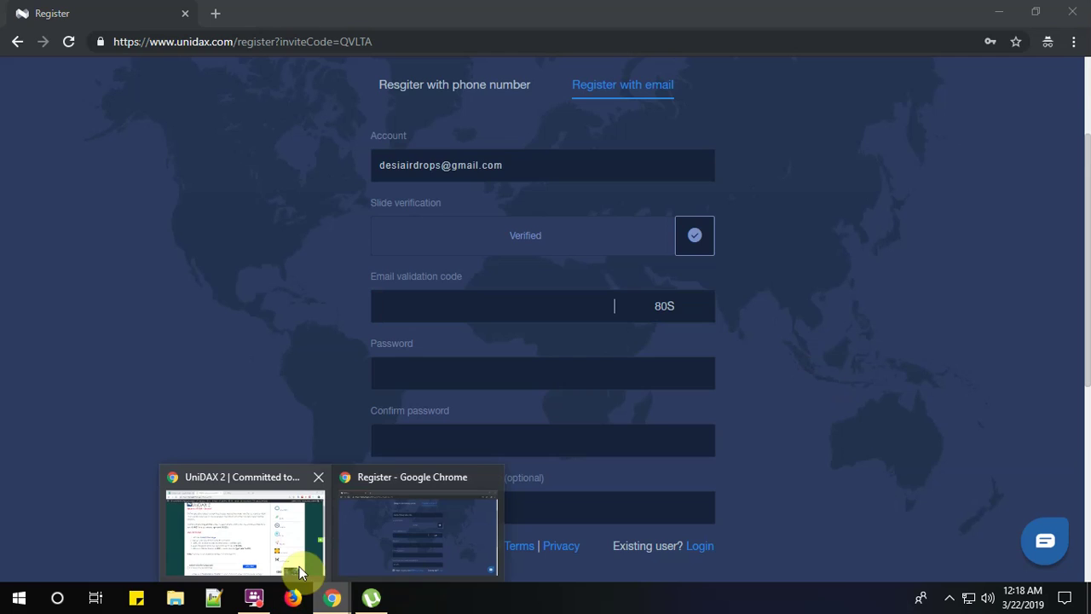
{"action": "left_click", "coordinate": [290, 523]}
{"action": "left_click", "coordinate": [254, 597]}
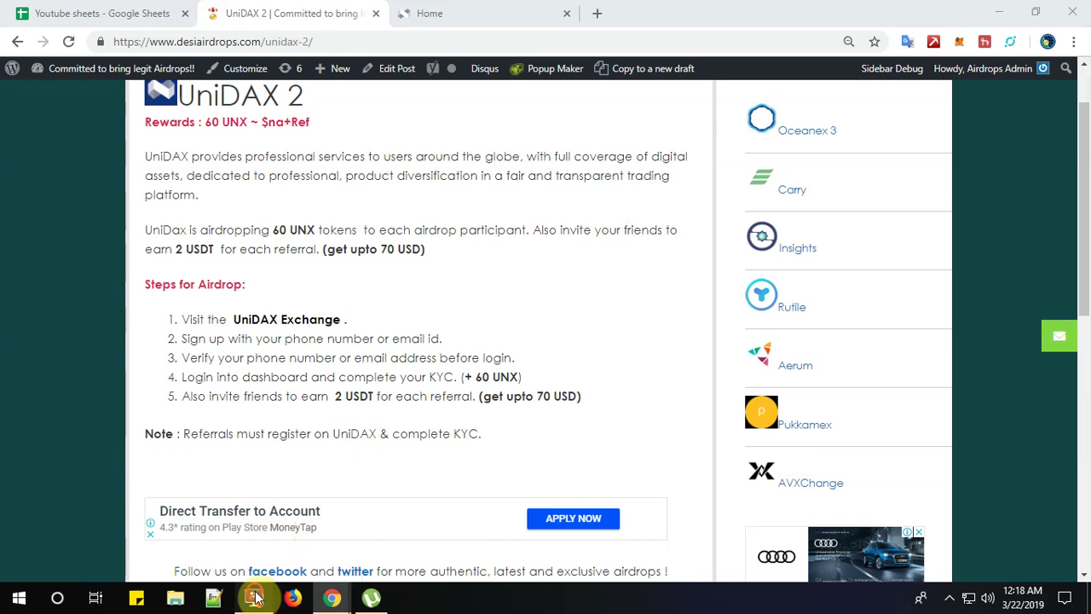
Step: Enter the account password in the Password field, retyping it after corrections
{"action": "left_click", "coordinate": [441, 202]}
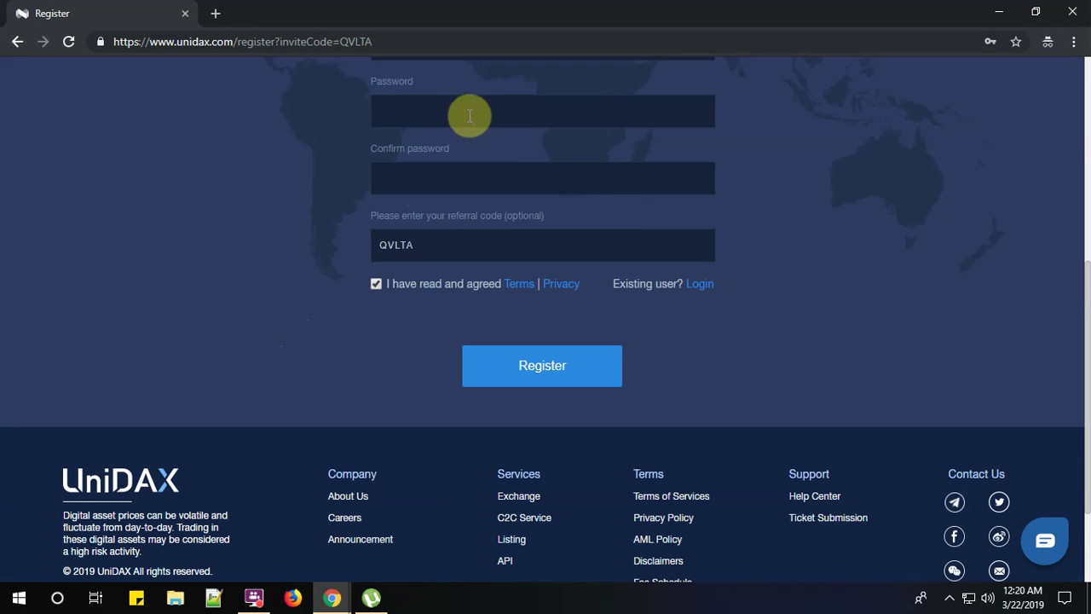
{"action": "left_click", "coordinate": [469, 116]}
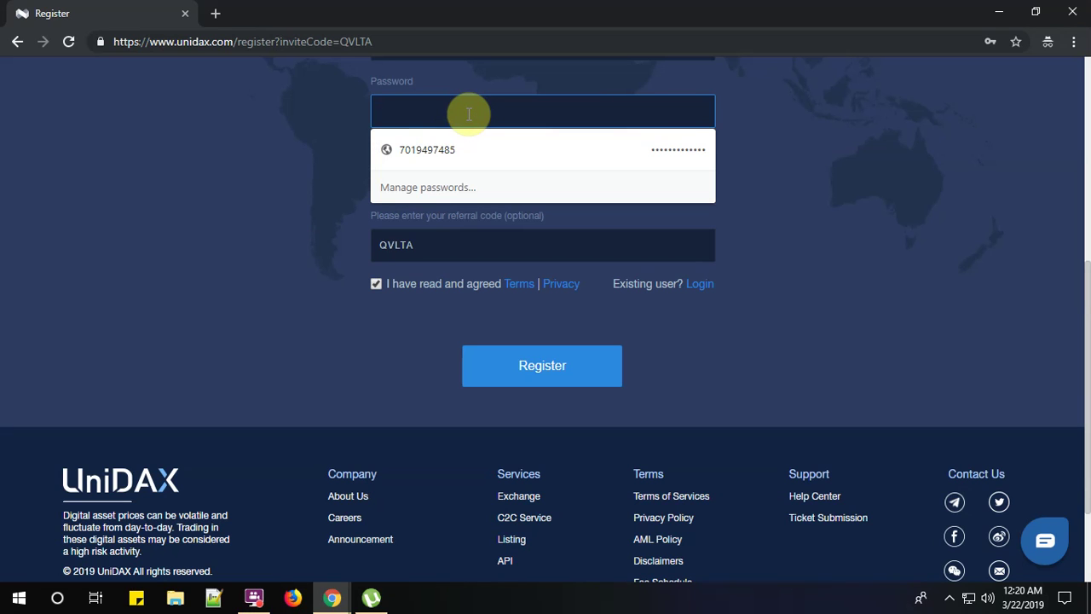
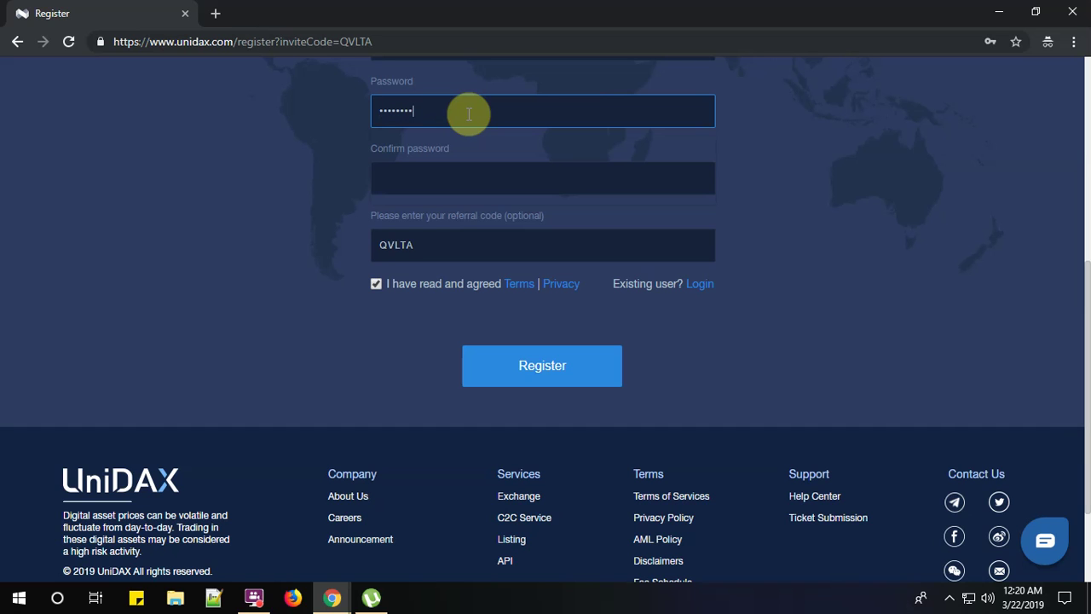
{"action": "key", "text": "ctrl+a"}
{"action": "key", "text": "BackSpace"}
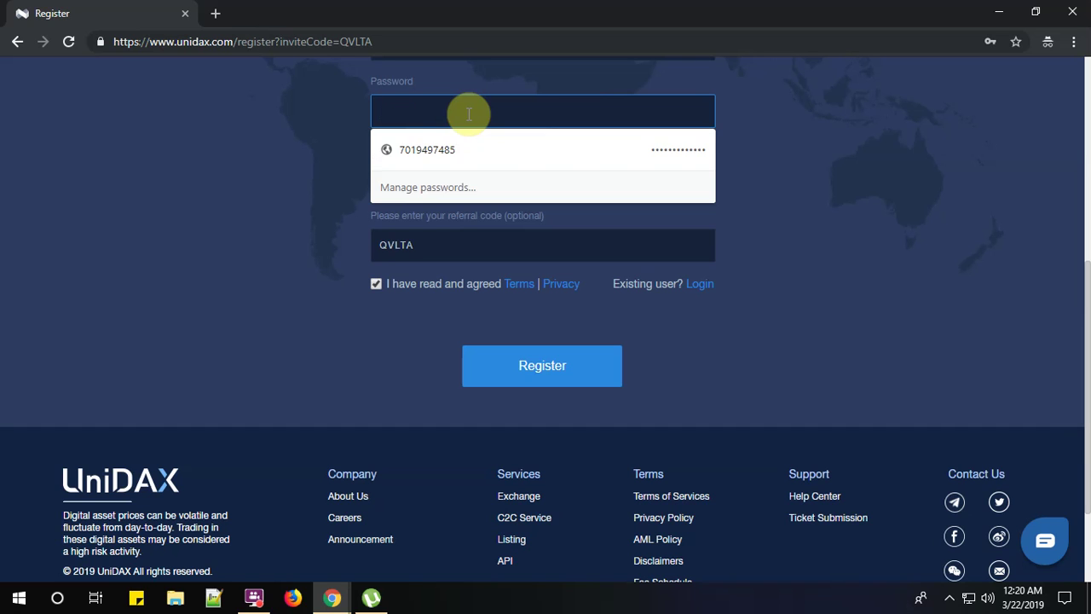
{"action": "key", "text": "BackSpace"}
{"action": "key", "text": "BackSpace"}
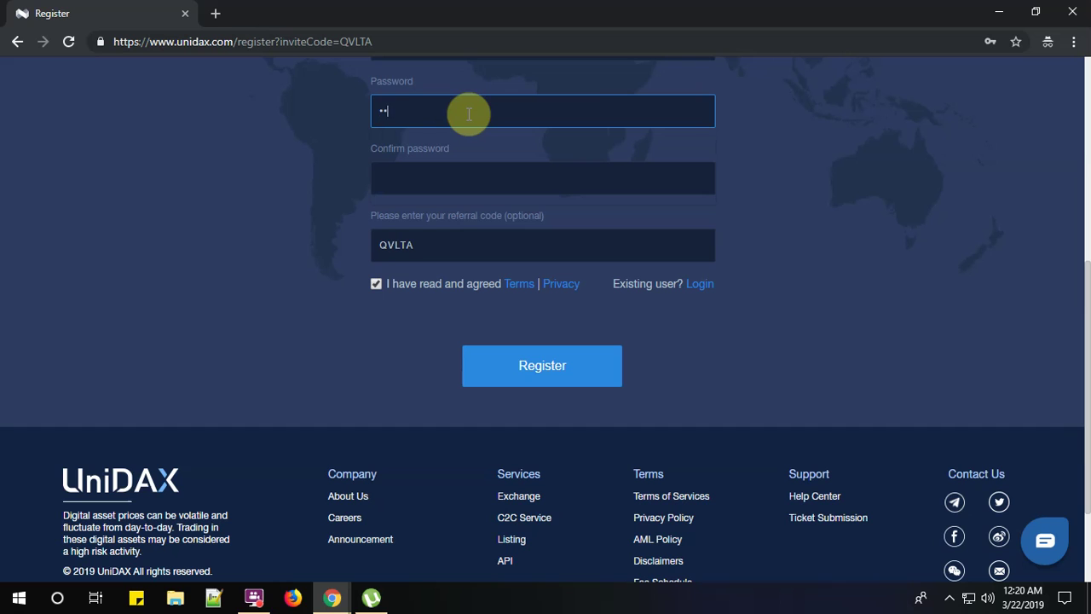
Step: Repeat the password in Confirm password and submit the registration
{"action": "key", "text": "Tab"}
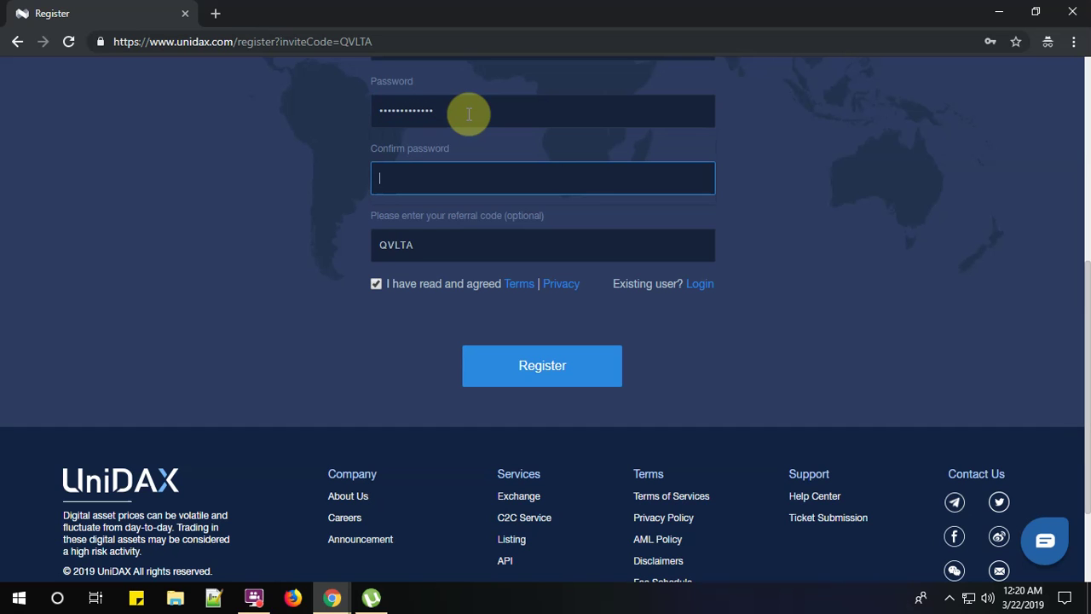
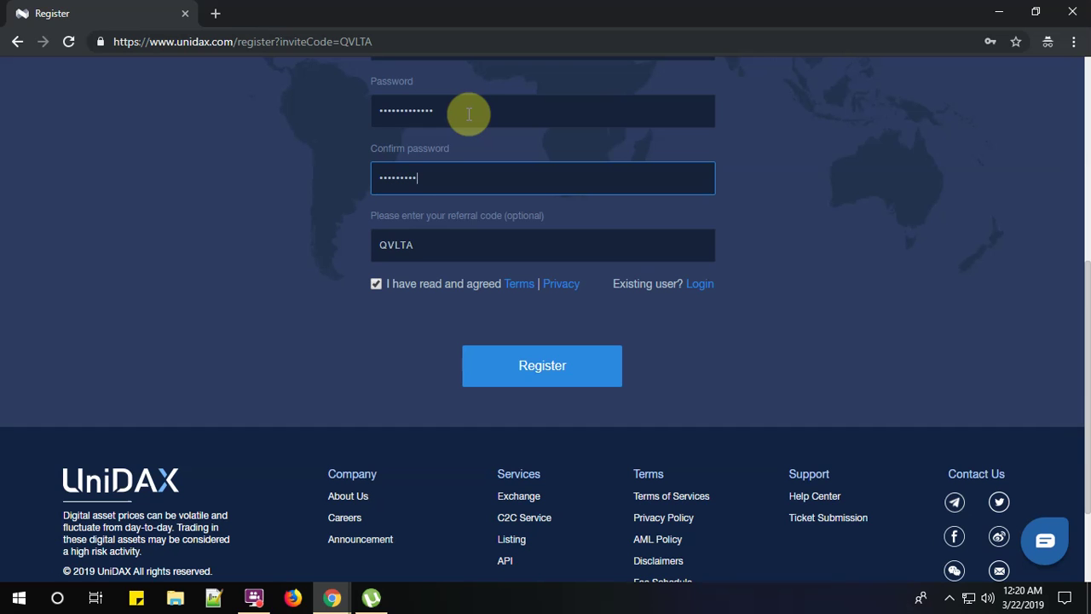
{"action": "left_click", "coordinate": [516, 367]}
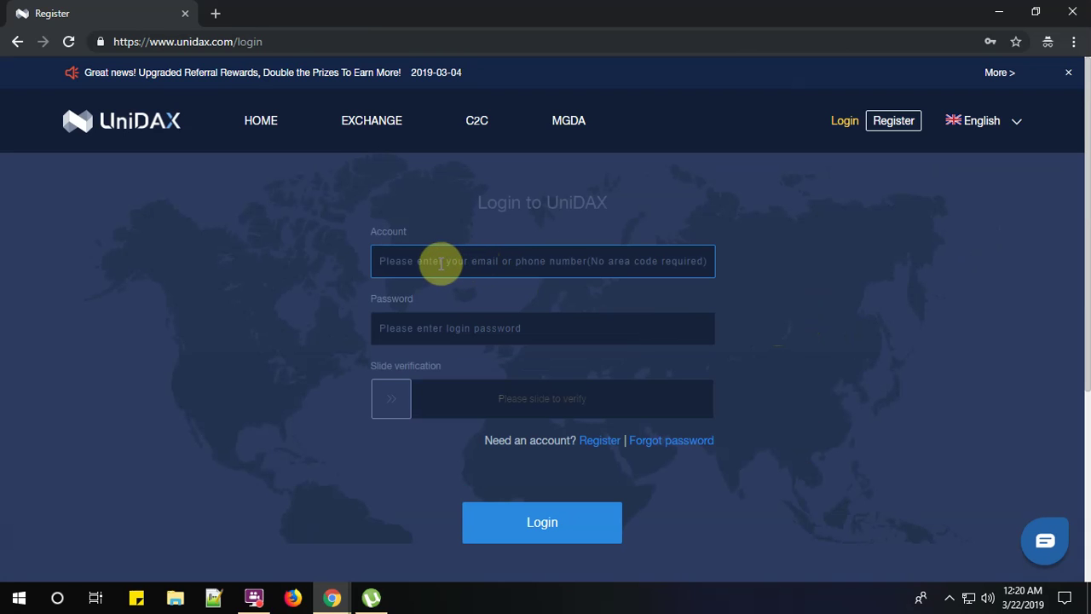
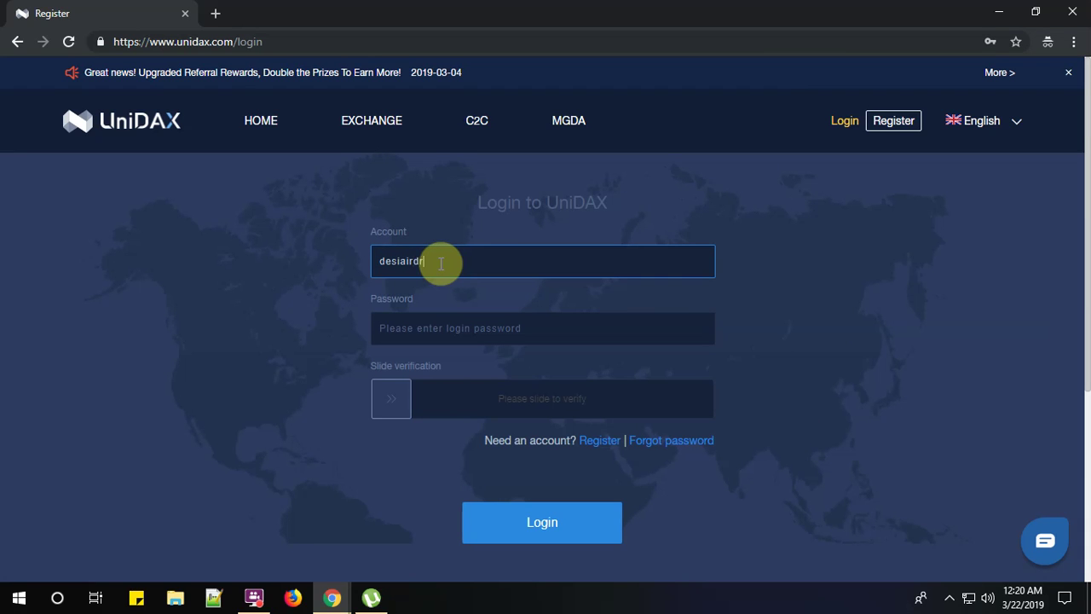
Step: Enter the account email and password on the UniDAX login page
{"action": "left_click", "coordinate": [448, 333]}
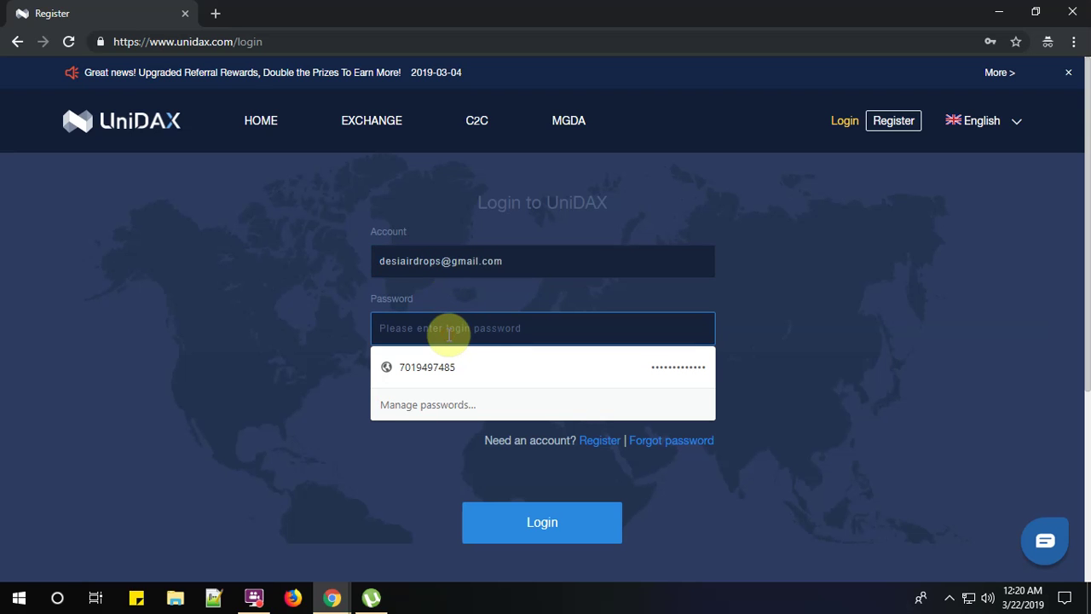
{"action": "type", "text": "••••••"}
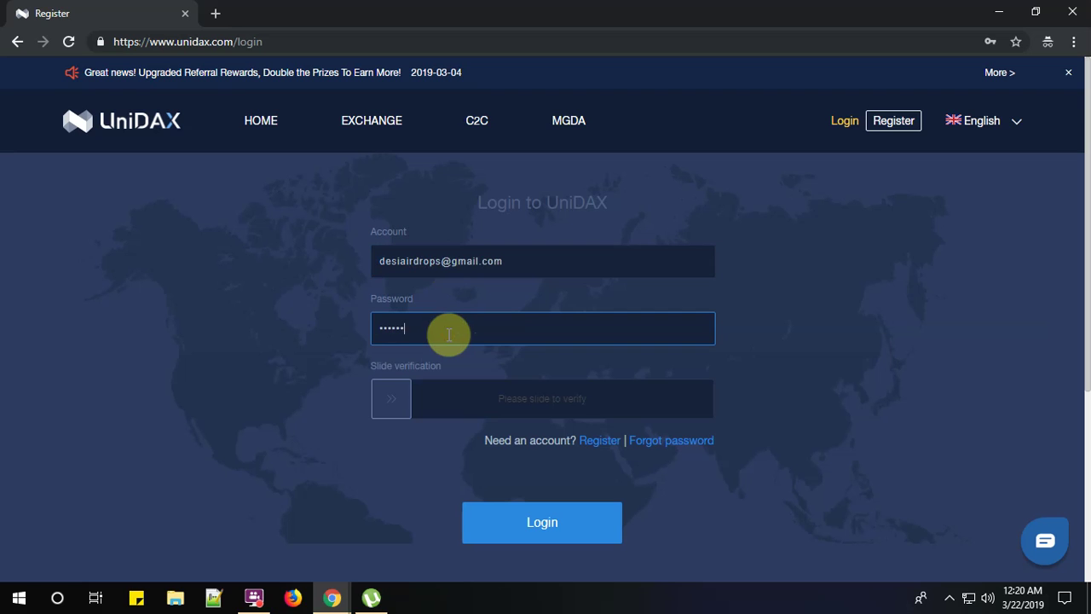
{"action": "type", "text": "••••••"}
Step: Complete the slide check, submit the captcha code, and log in
{"action": "left_click_drag", "start_coordinate": [402, 399], "coordinate": [751, 403]}
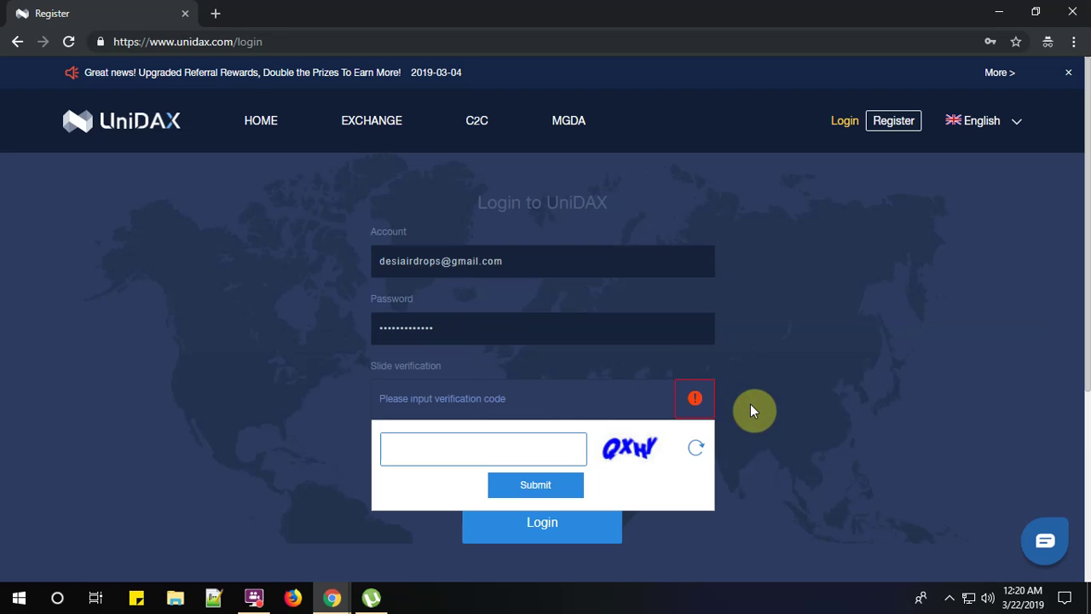
{"action": "left_click", "coordinate": [429, 451]}
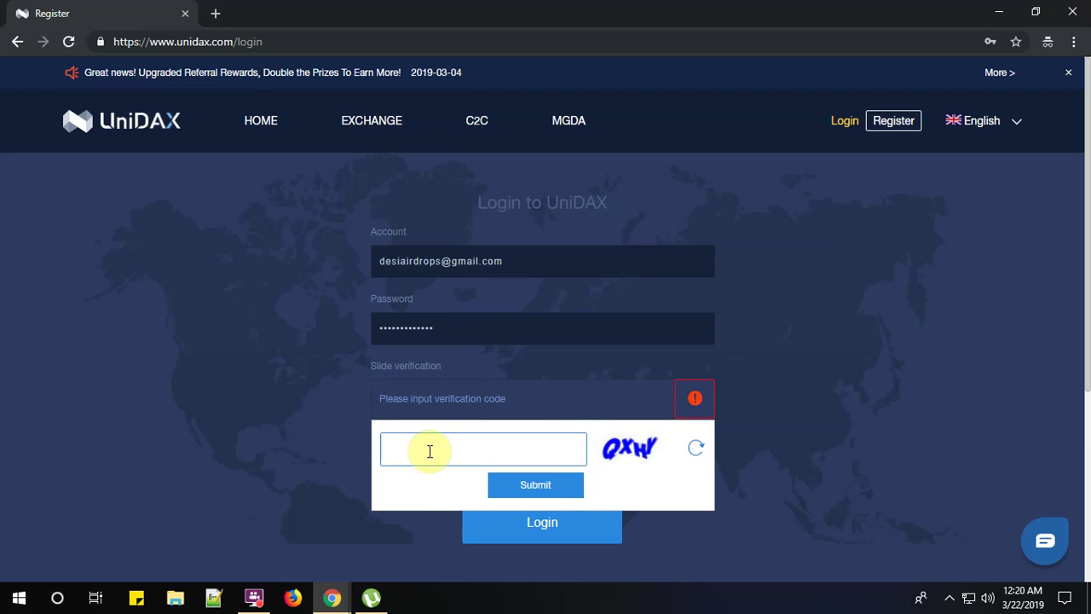
{"action": "type", "text": "Q"}
{"action": "type", "text": "XHy"}
{"action": "left_click", "coordinate": [556, 486]}
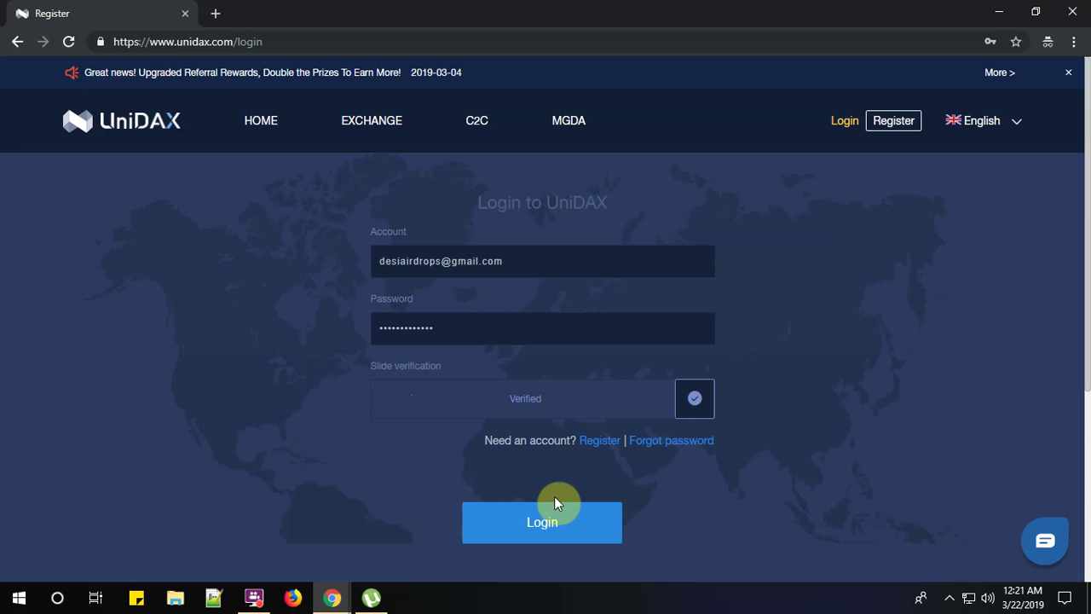
{"action": "left_click", "coordinate": [547, 527]}
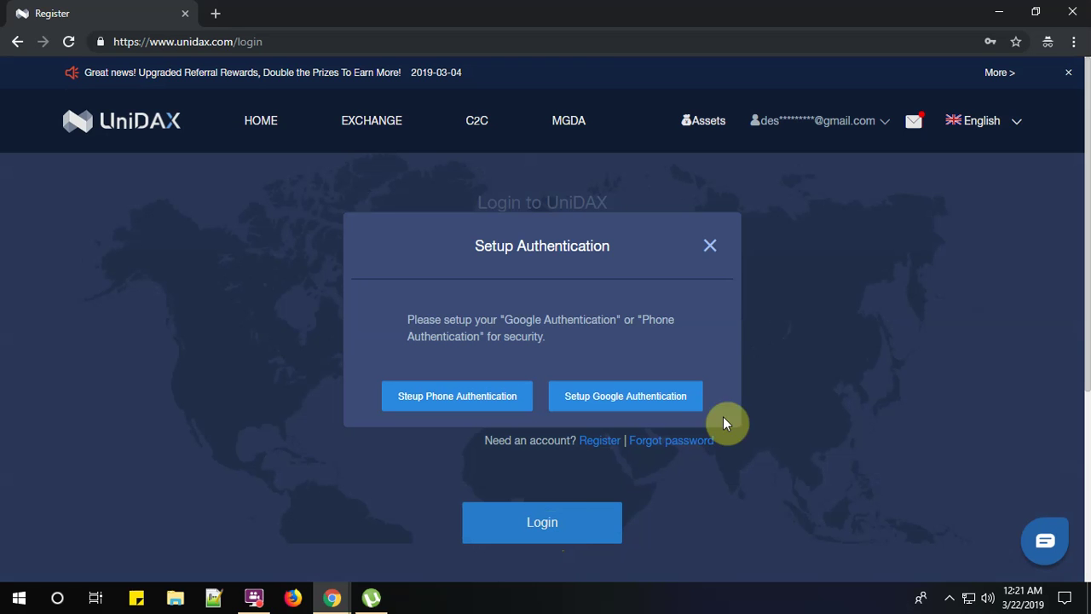
Step: Close the Setup Authentication prompt, glance at the airdrop article, then return to UniDAX Home
{"action": "left_click", "coordinate": [712, 252]}
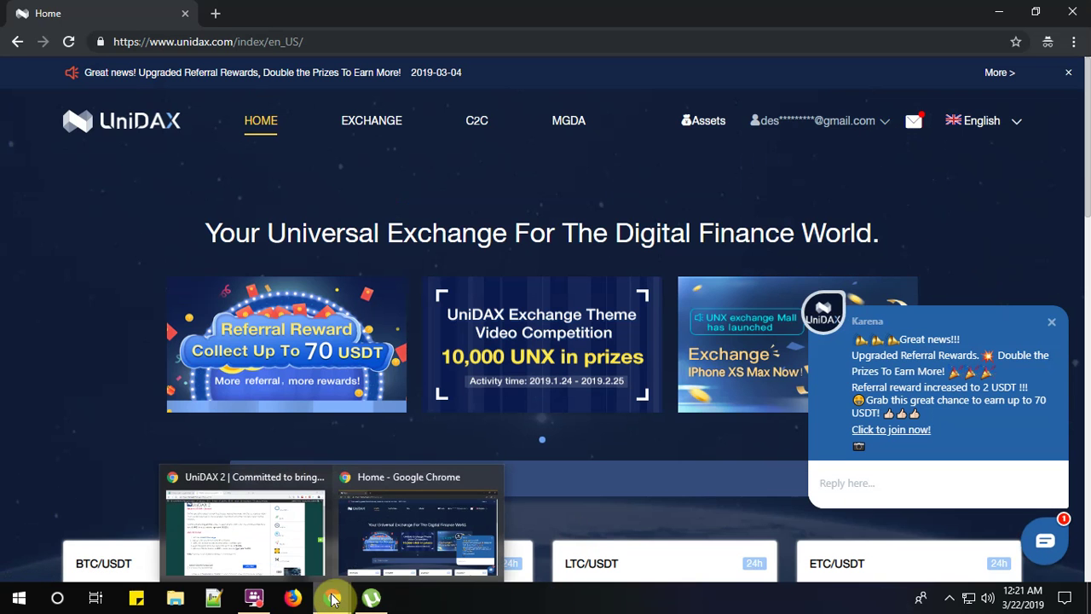
{"action": "left_click", "coordinate": [281, 533]}
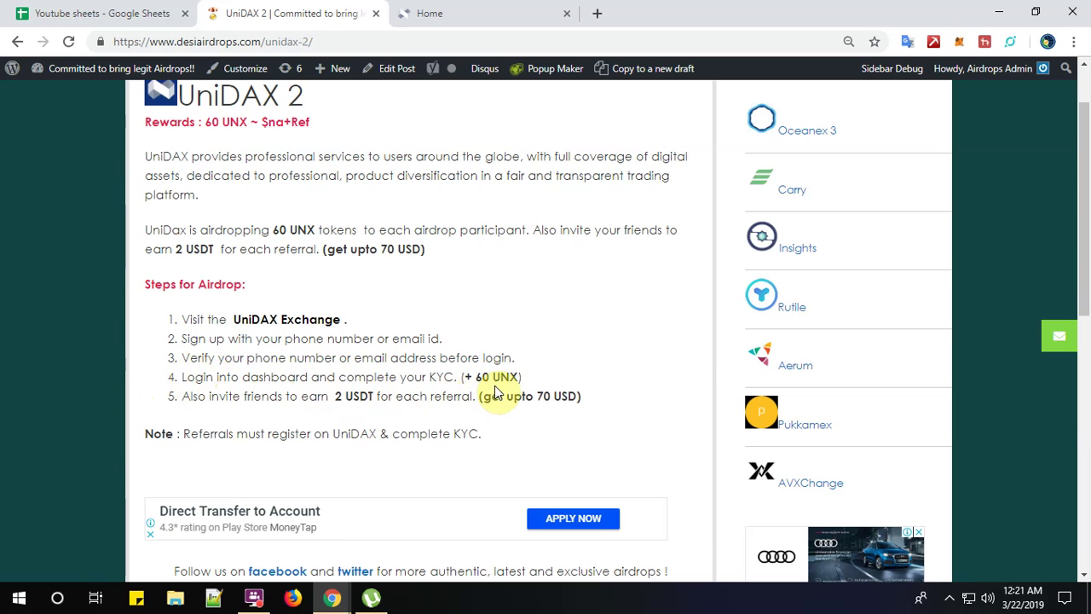
{"action": "left_click", "coordinate": [341, 596]}
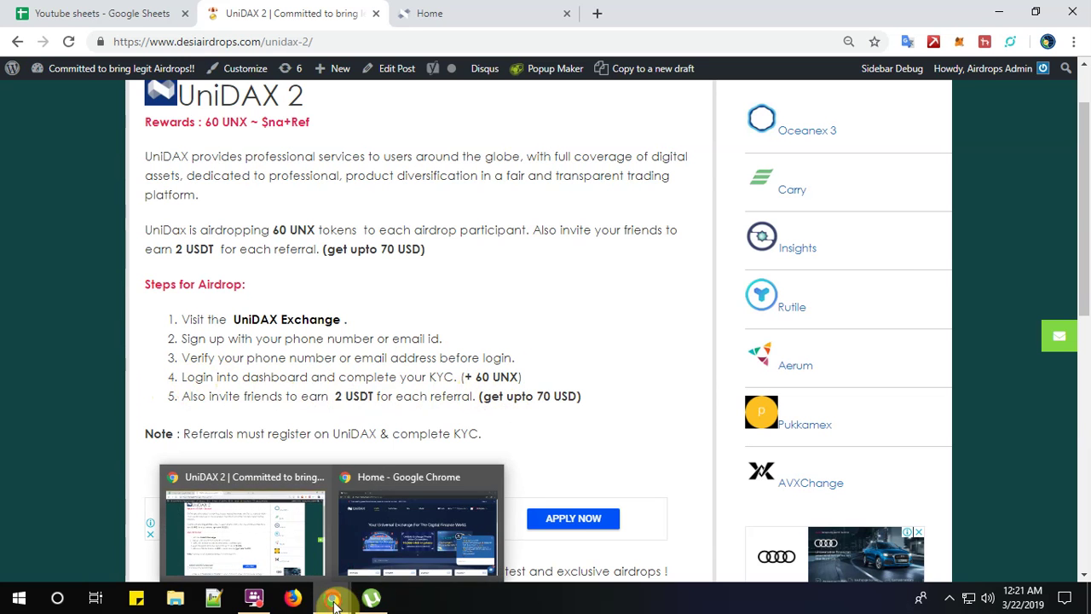
{"action": "left_click", "coordinate": [430, 499]}
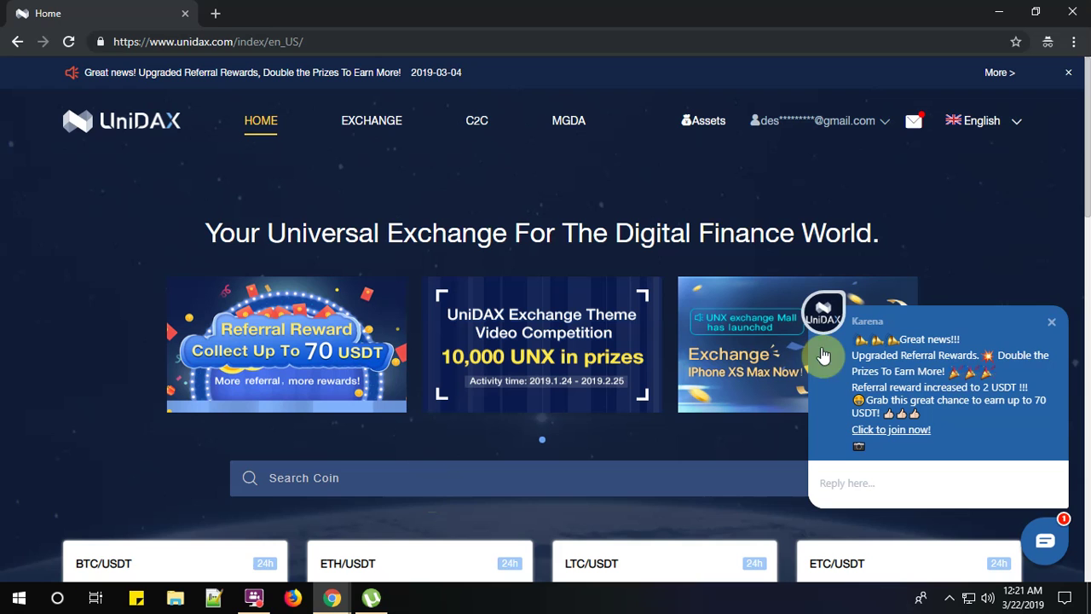
Step: Close the Karena chat popup and scroll through the account profile page
{"action": "left_click", "coordinate": [1052, 323]}
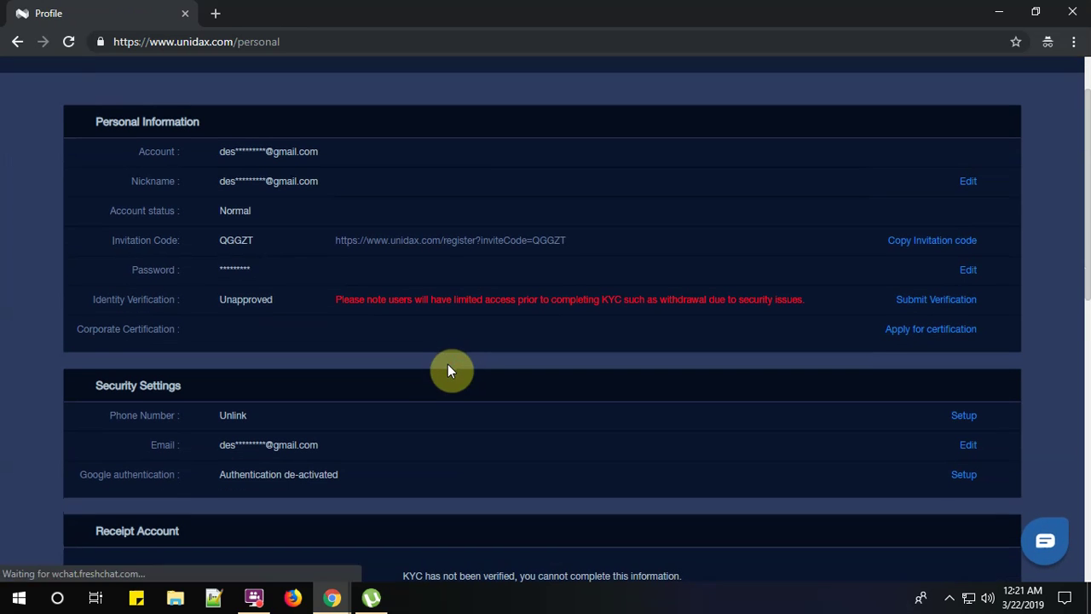
{"action": "scroll", "coordinate": [175, 316], "scroll_direction": "down", "scroll_amount": 2}
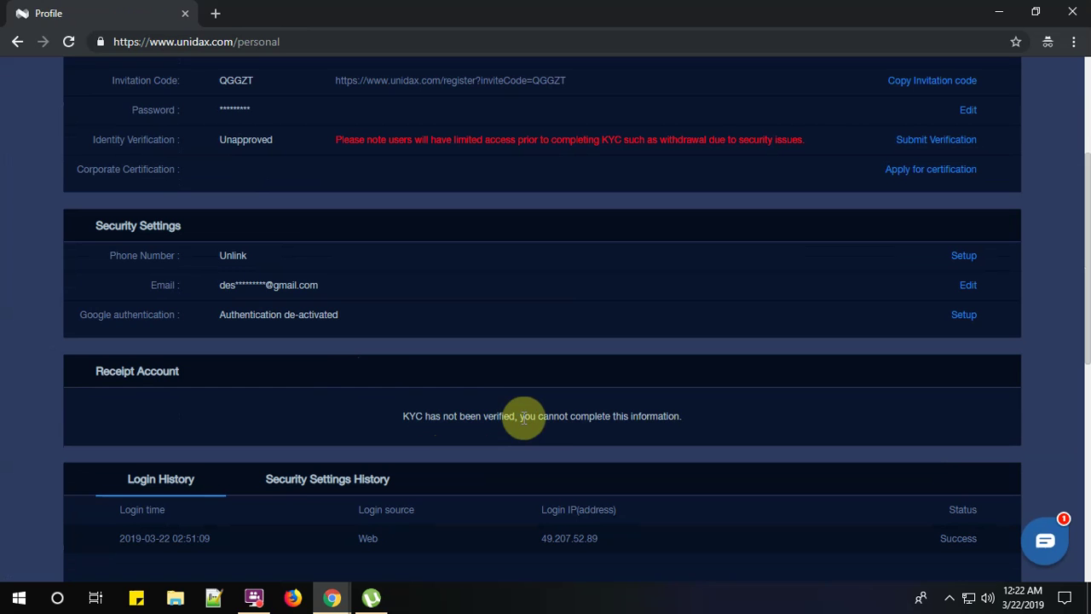
{"action": "scroll", "coordinate": [703, 418], "scroll_direction": "up", "scroll_amount": 2}
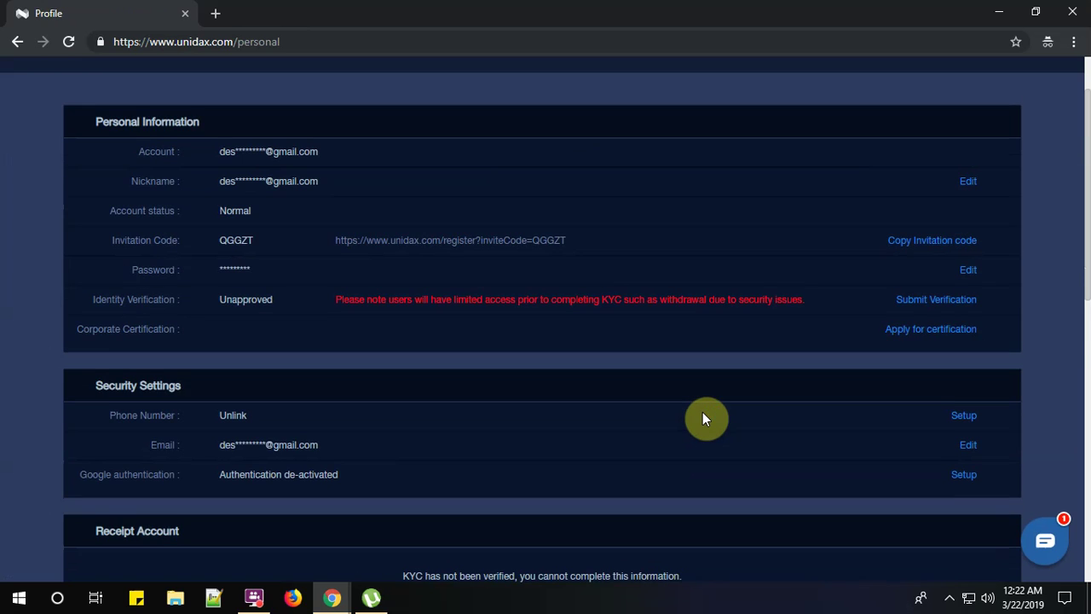
{"action": "scroll", "coordinate": [702, 418], "scroll_direction": "up", "scroll_amount": 1}
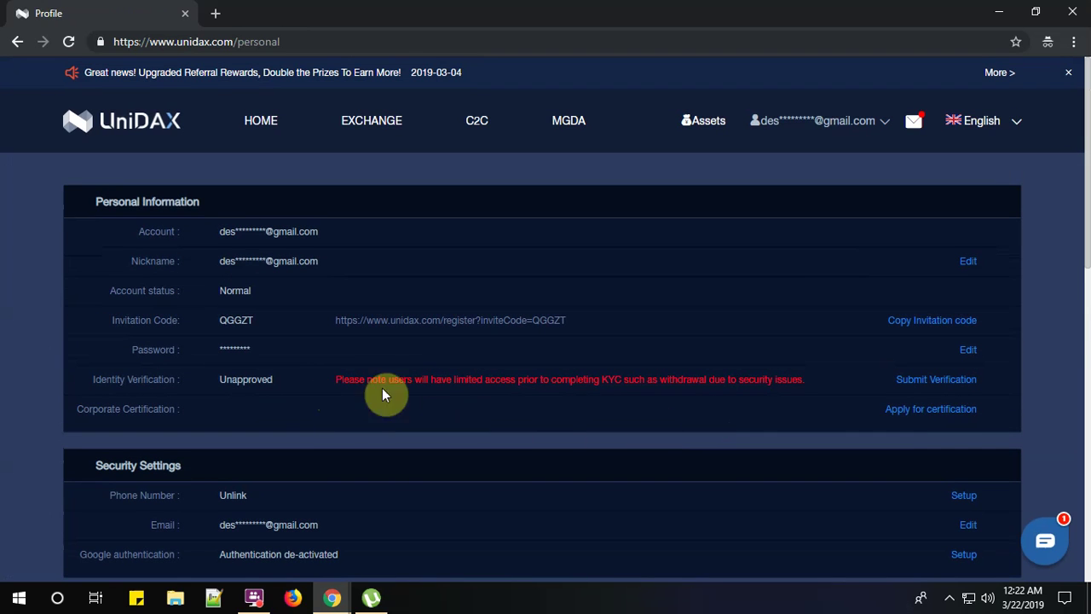
Step: Open the Identity Verification form and review its fields and photo examples down to Confirm
{"action": "left_click", "coordinate": [914, 388]}
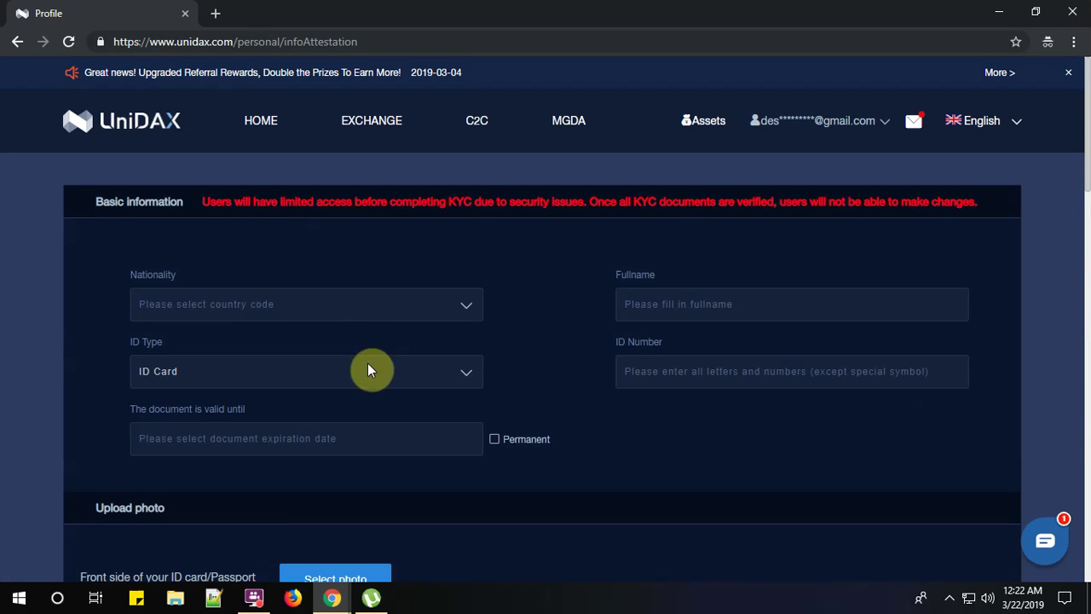
{"action": "scroll", "coordinate": [392, 376], "scroll_direction": "down", "scroll_amount": 1}
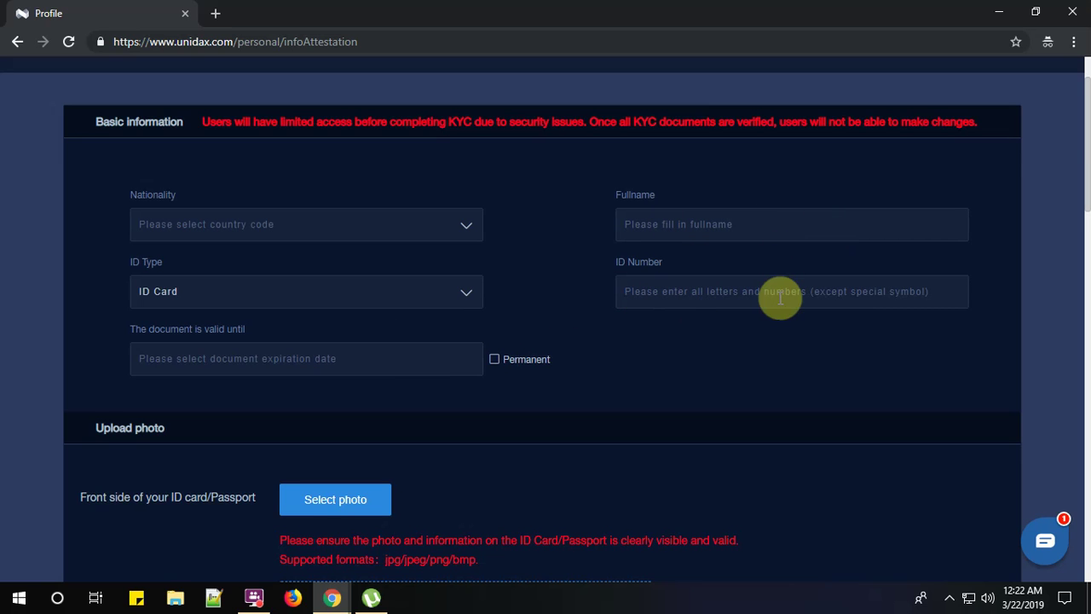
{"action": "scroll", "coordinate": [780, 296], "scroll_direction": "down", "scroll_amount": 3}
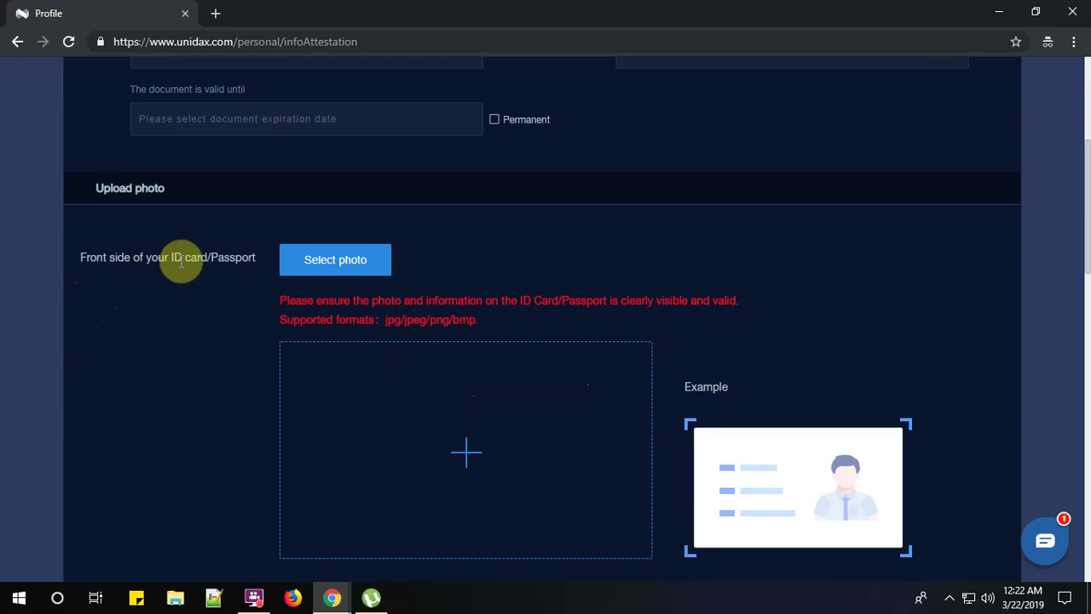
{"action": "scroll", "coordinate": [726, 360], "scroll_direction": "down", "scroll_amount": 2}
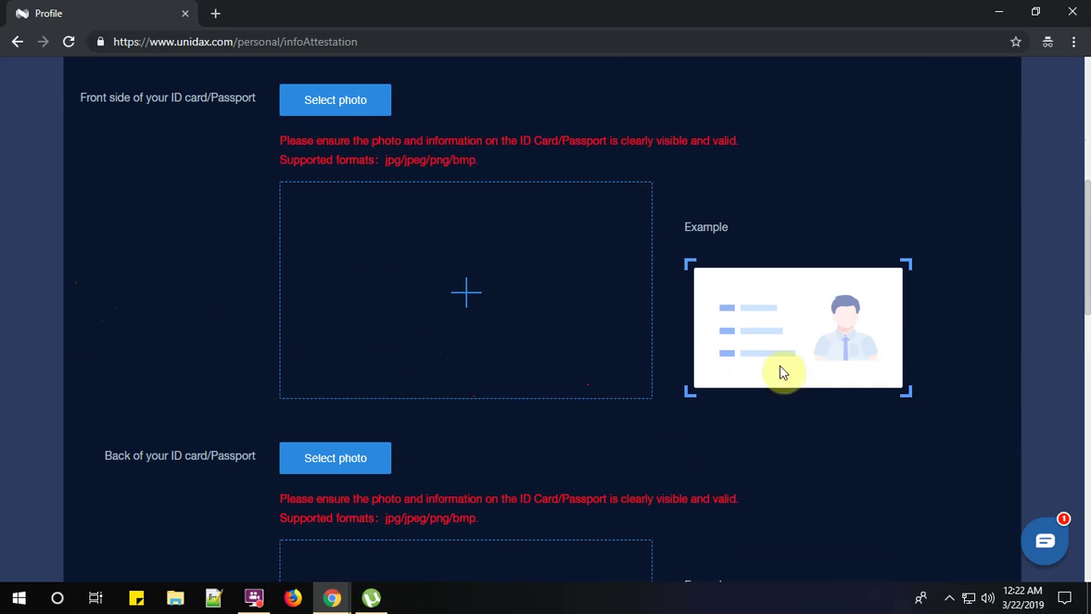
{"action": "scroll", "coordinate": [656, 452], "scroll_direction": "down", "scroll_amount": 1}
{"action": "scroll", "coordinate": [656, 452], "scroll_direction": "down", "scroll_amount": 2}
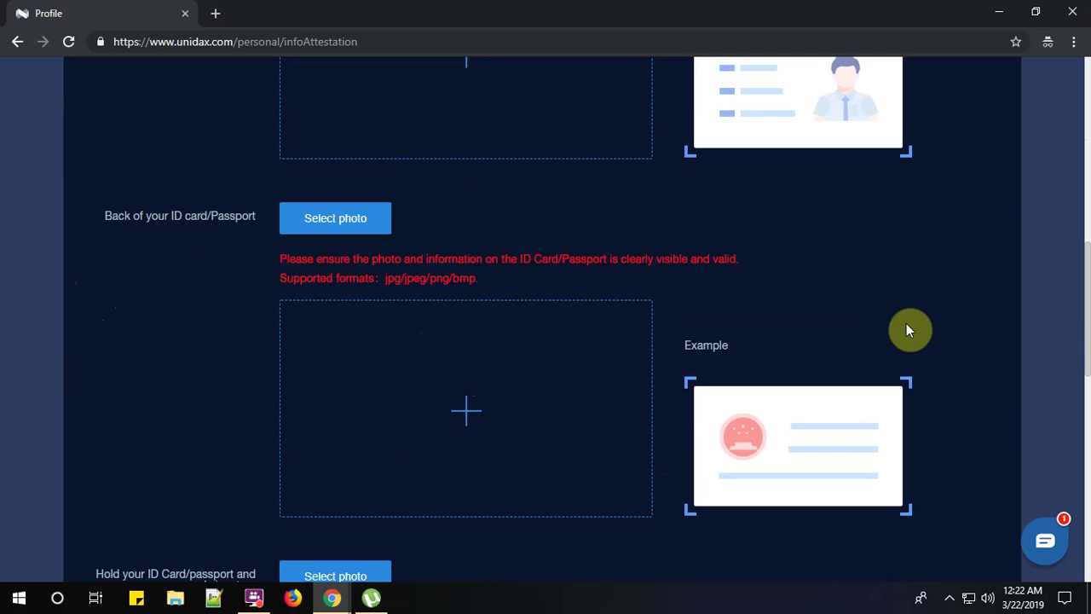
{"action": "scroll", "coordinate": [802, 394], "scroll_direction": "down", "scroll_amount": 2}
{"action": "scroll", "coordinate": [802, 394], "scroll_direction": "down", "scroll_amount": 1}
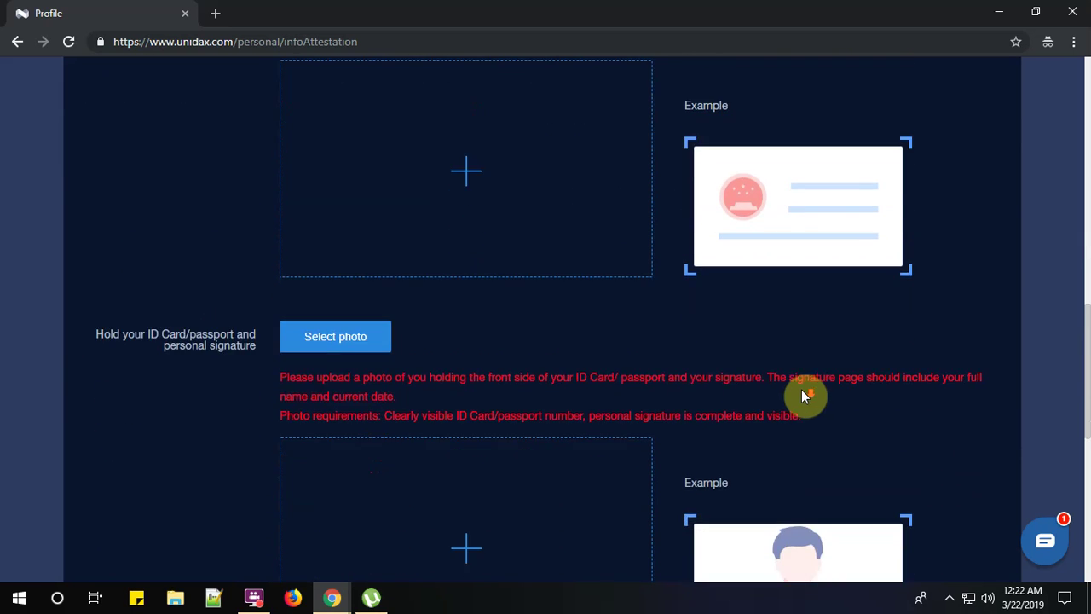
{"action": "scroll", "coordinate": [341, 396], "scroll_direction": "down", "scroll_amount": 2}
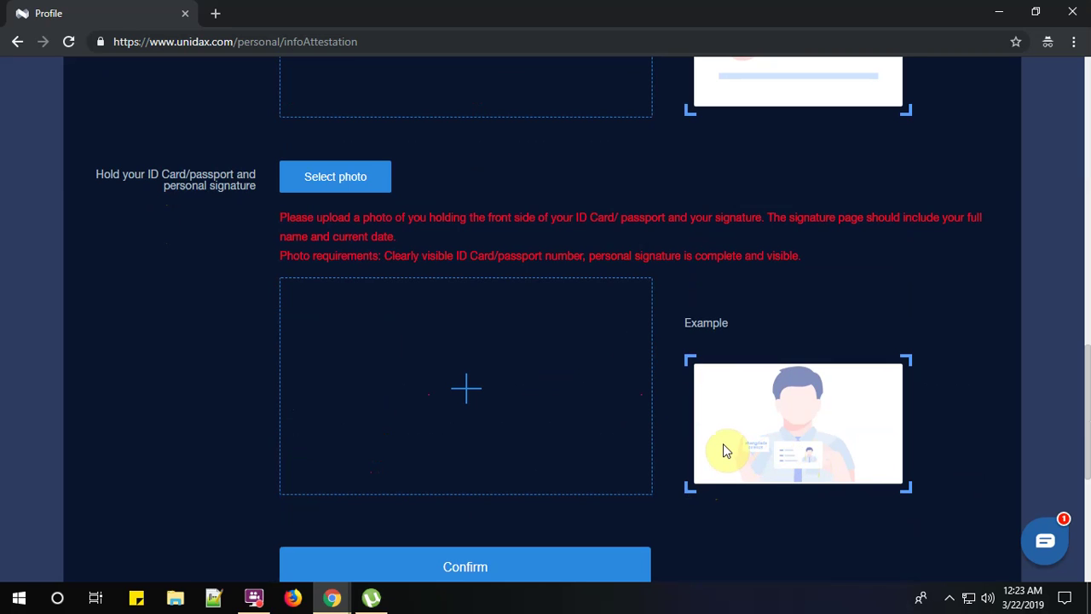
{"action": "scroll", "coordinate": [555, 409], "scroll_direction": "down", "scroll_amount": 2}
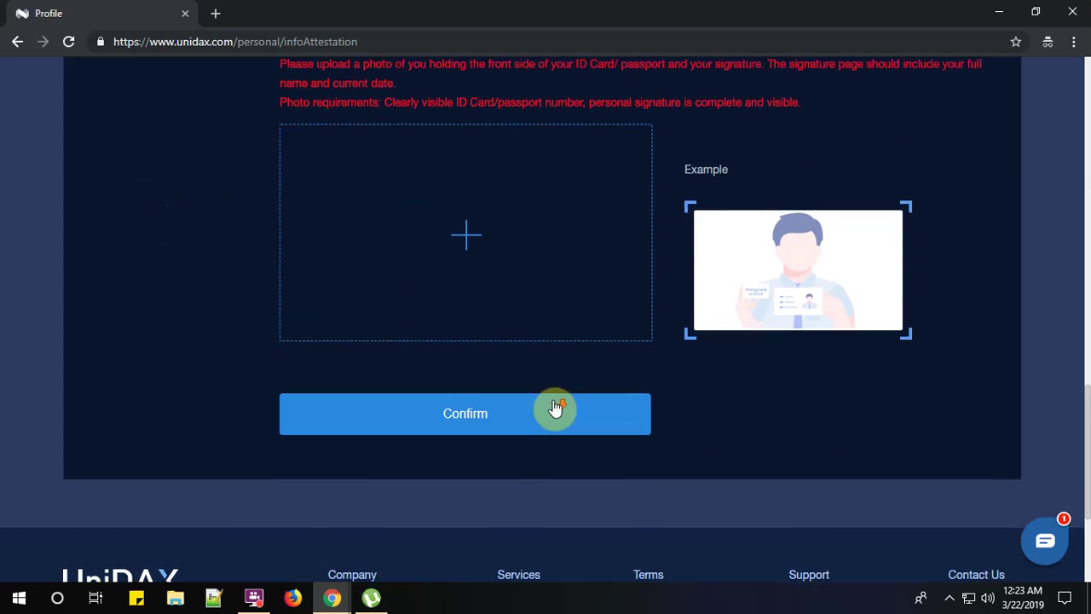
{"action": "scroll", "coordinate": [555, 410], "scroll_direction": "down", "scroll_amount": 1}
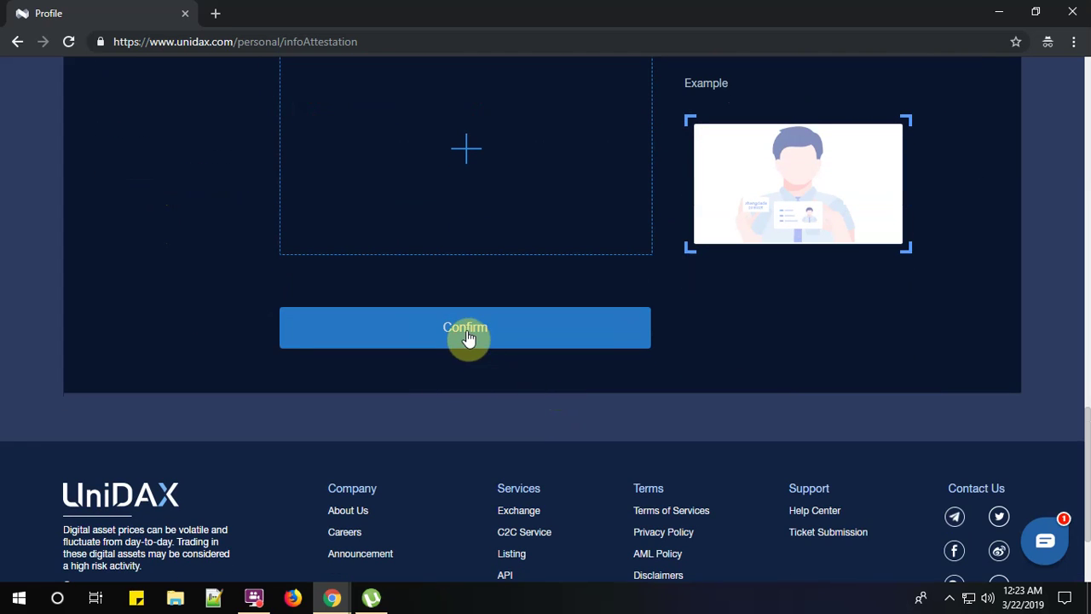
Step: Check the UniDAX 2 airdrop article, then return to the verification form's top
{"action": "left_click", "coordinate": [333, 601]}
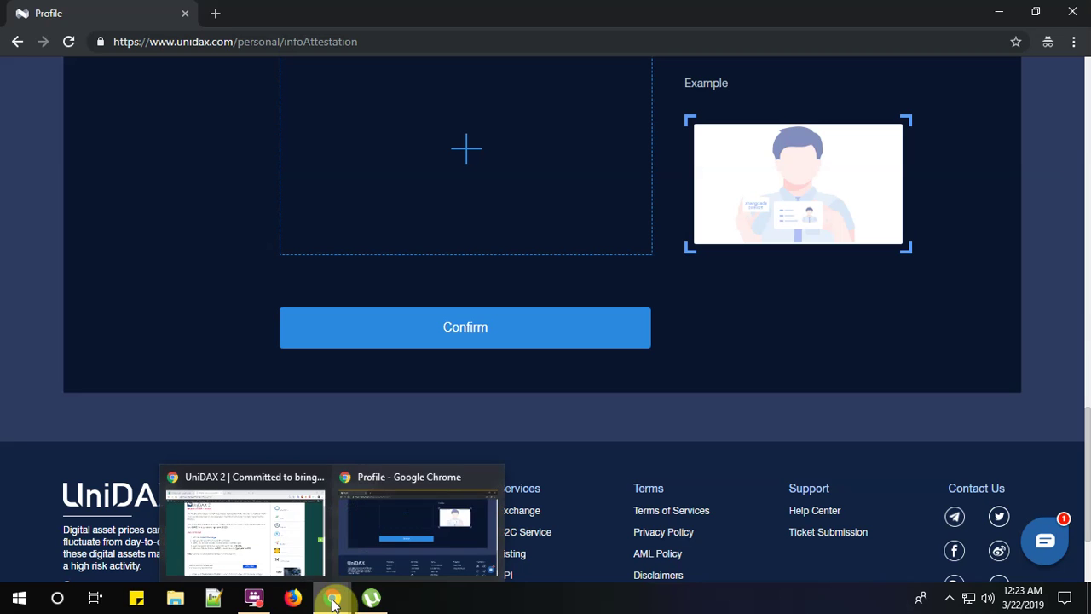
{"action": "left_click", "coordinate": [254, 480]}
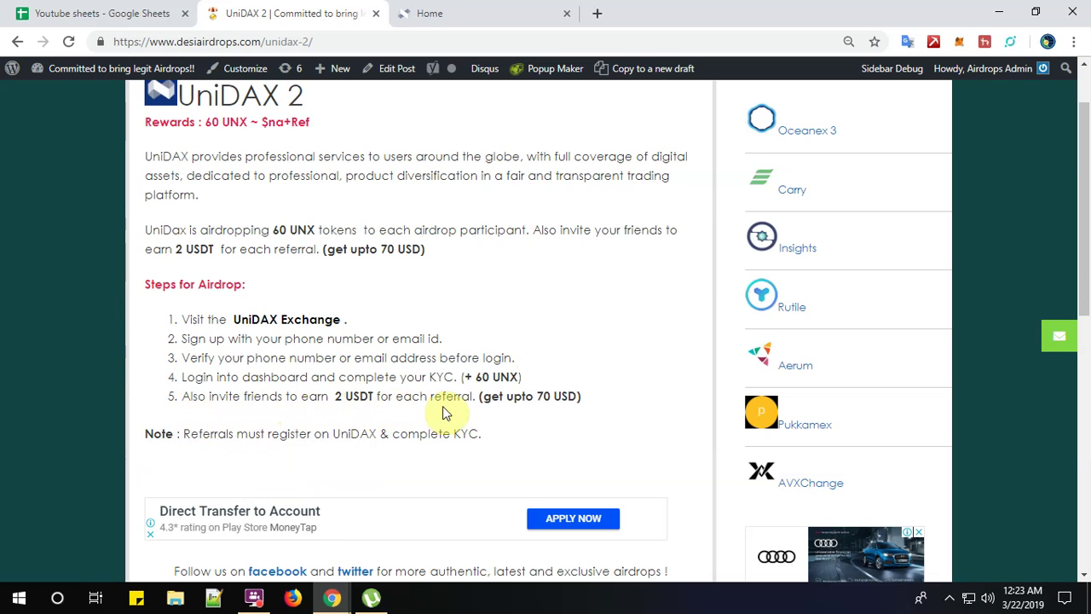
{"action": "left_click", "coordinate": [332, 601]}
{"action": "left_click", "coordinate": [385, 522]}
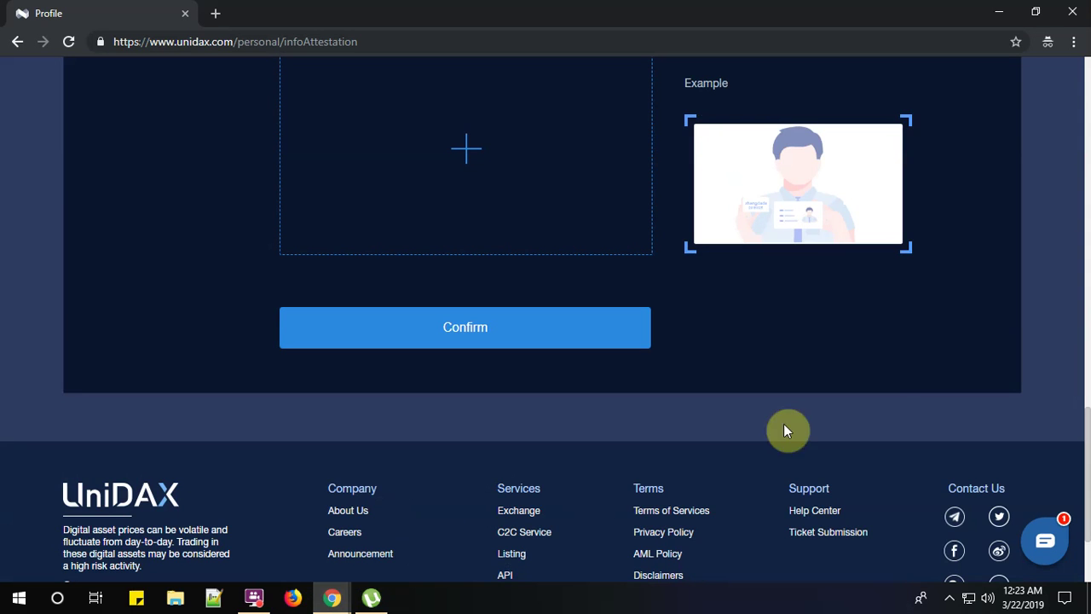
{"action": "scroll", "coordinate": [883, 384], "scroll_direction": "up", "scroll_amount": 5}
{"action": "scroll", "coordinate": [884, 385], "scroll_direction": "up", "scroll_amount": 5}
{"action": "scroll", "coordinate": [883, 388], "scroll_direction": "up", "scroll_amount": 2}
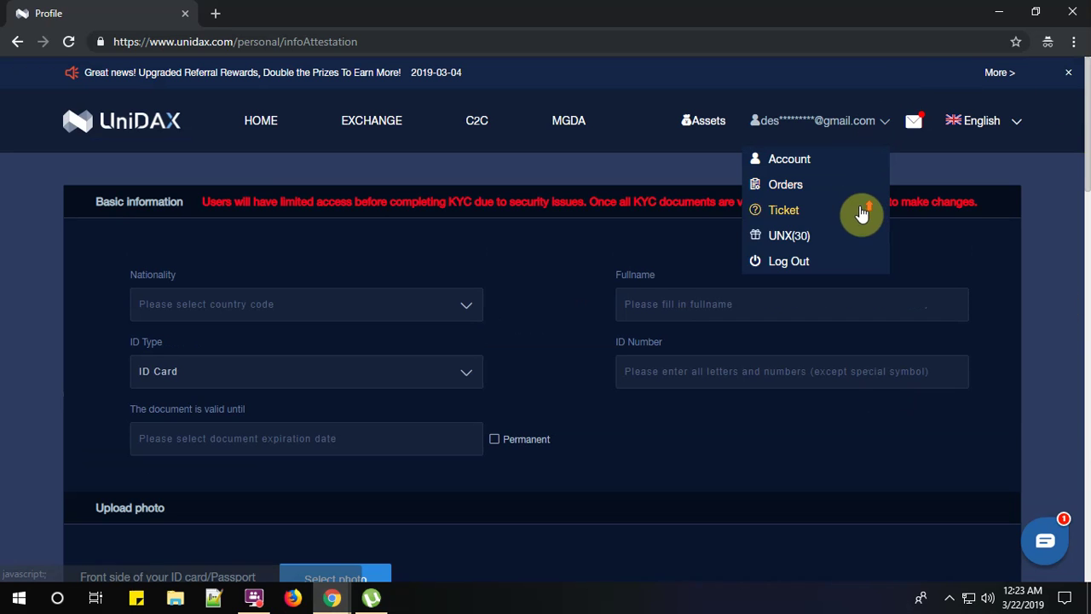
{"action": "mouse_move", "coordinate": [816, 120]}
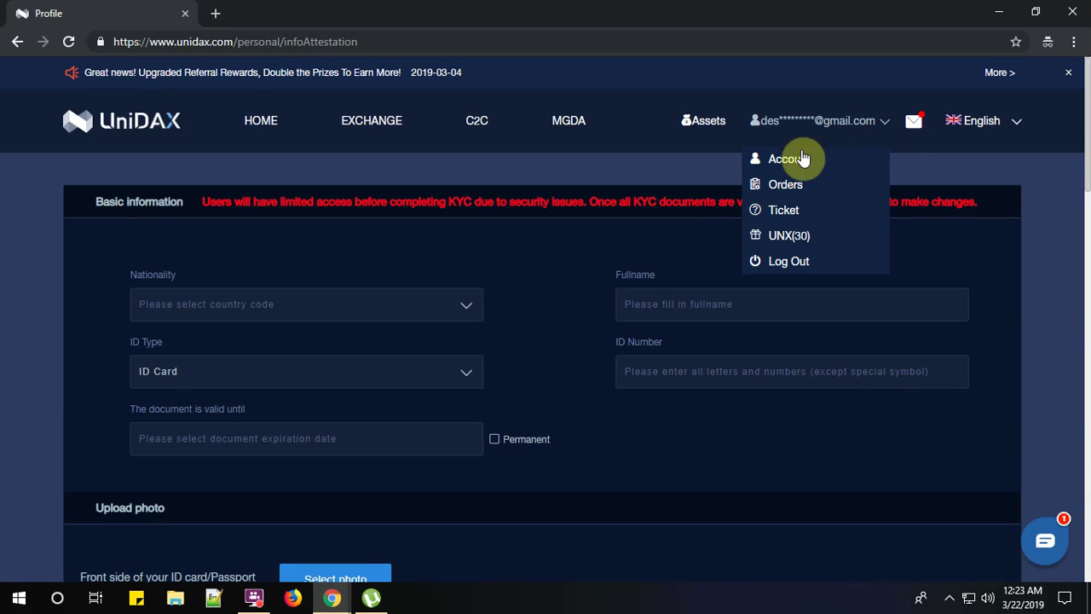
Step: On the Account profile page, select the invitation link and copy it
{"action": "left_click", "coordinate": [791, 161]}
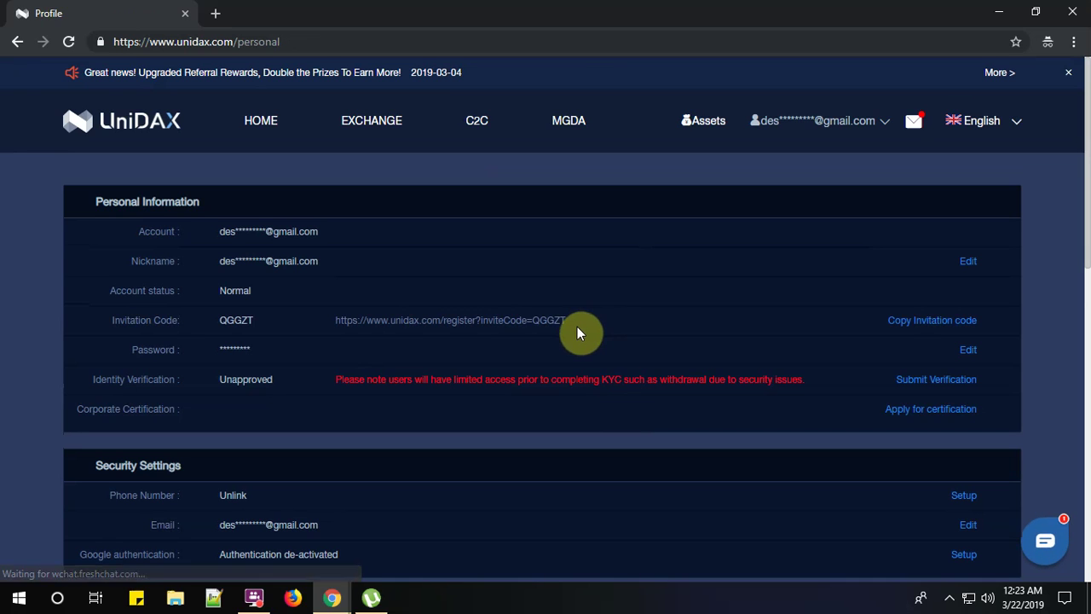
{"action": "left_click_drag", "start_coordinate": [579, 323], "coordinate": [334, 323]}
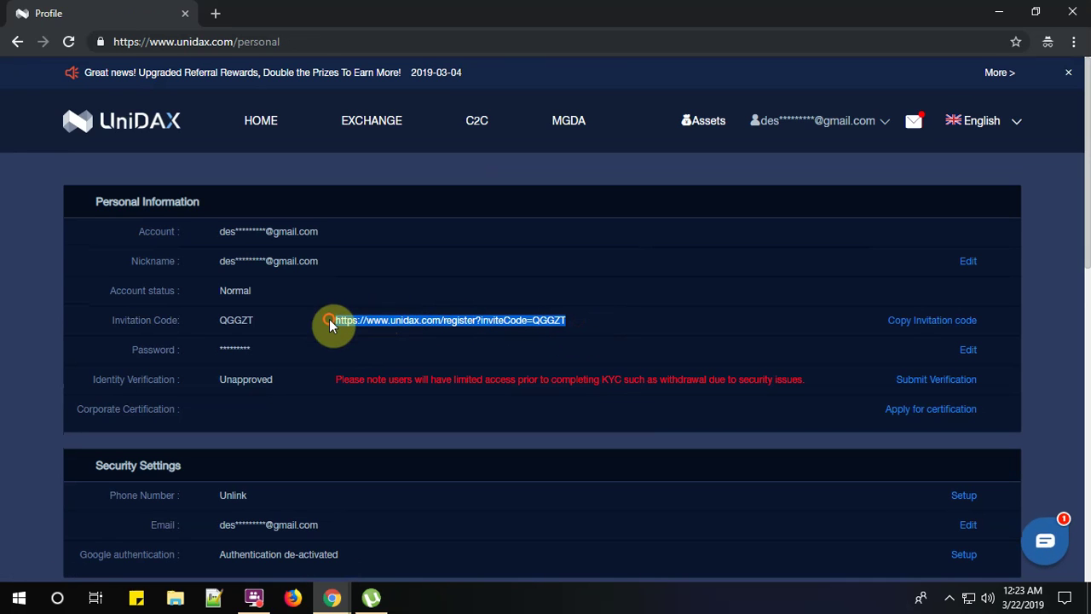
{"action": "left_click", "coordinate": [918, 329]}
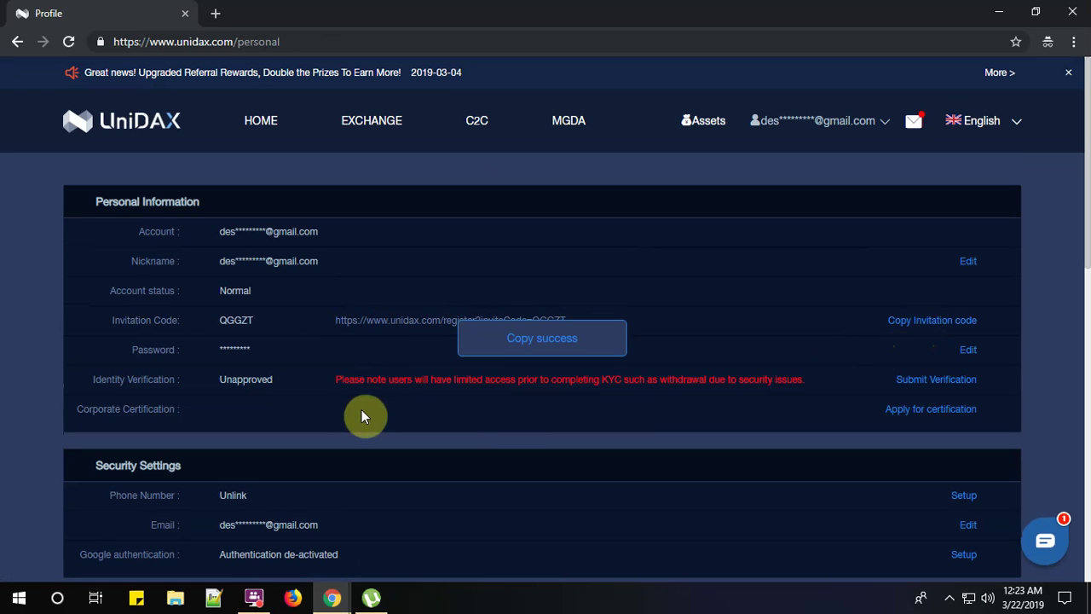
{"action": "mouse_move", "coordinate": [332, 598]}
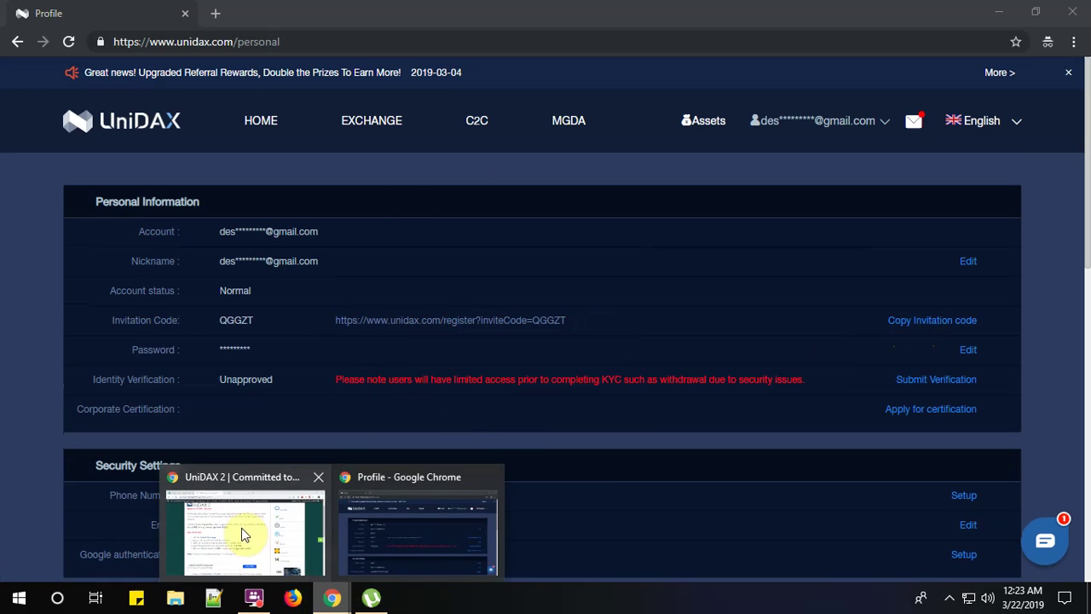
Step: Bring up the UniDAX 2 airdrop article, scroll through its steps and return to the top
{"action": "left_click", "coordinate": [242, 527]}
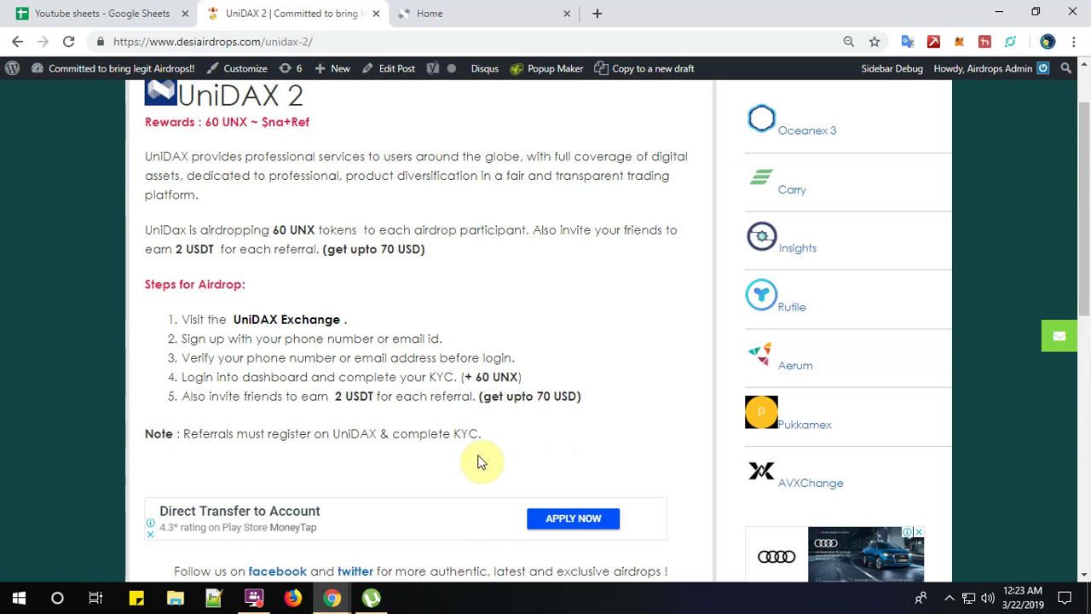
{"action": "scroll", "coordinate": [473, 458], "scroll_direction": "down", "scroll_amount": 1}
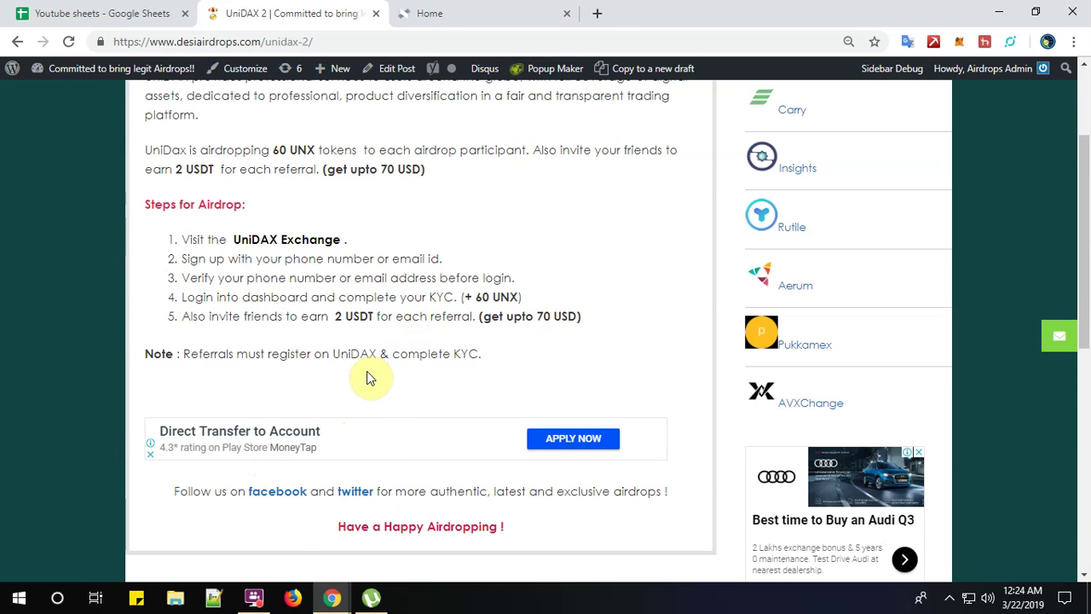
{"action": "scroll", "coordinate": [368, 377], "scroll_direction": "up", "scroll_amount": 2}
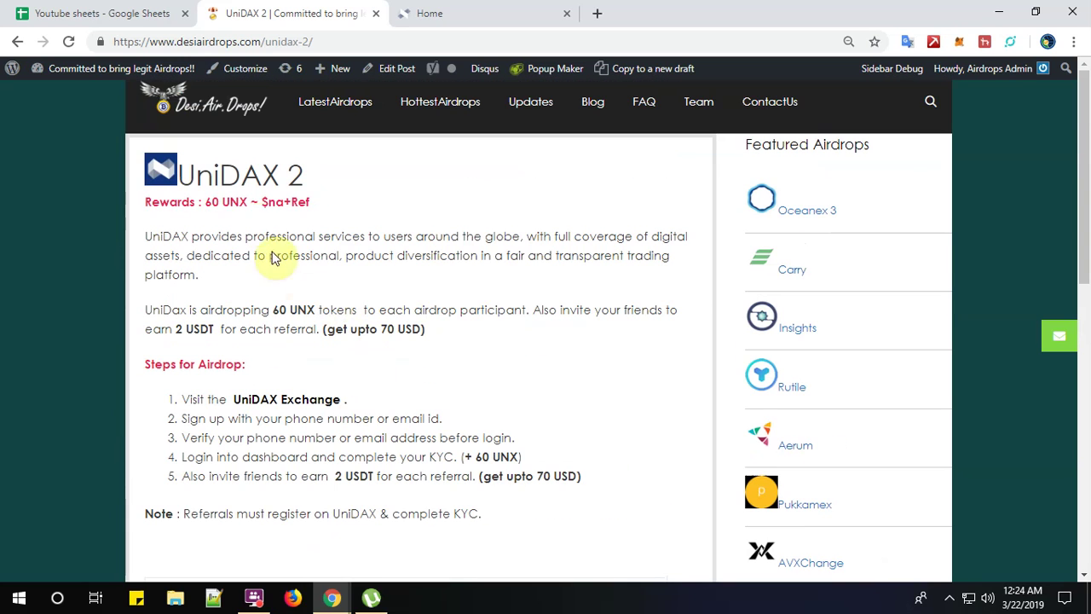